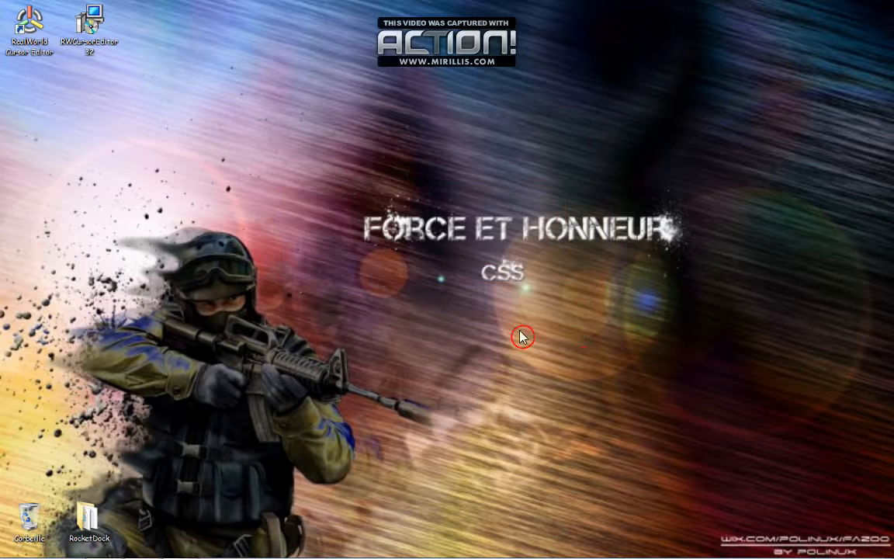
{"action": "left_click_drag", "start_coordinate": [303, 197], "coordinate": [620, 326]}
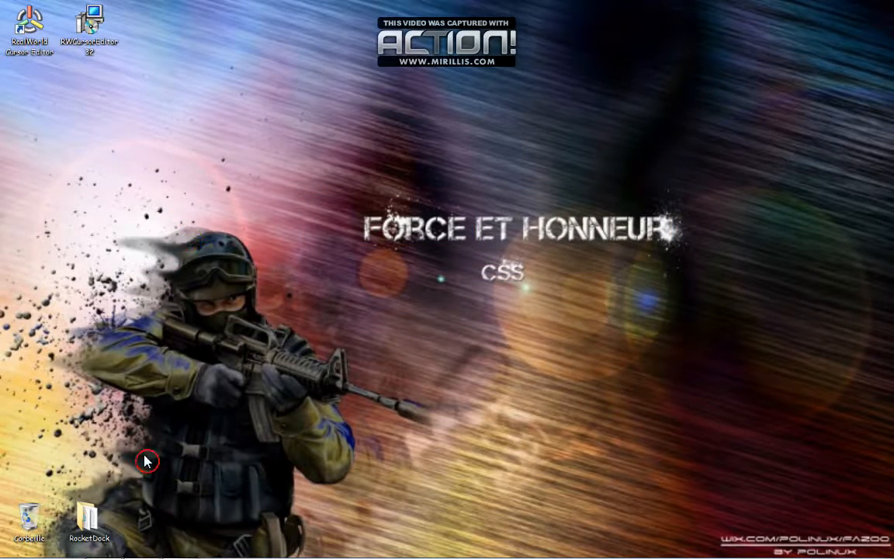
{"action": "left_click_drag", "start_coordinate": [275, 160], "coordinate": [713, 330]}
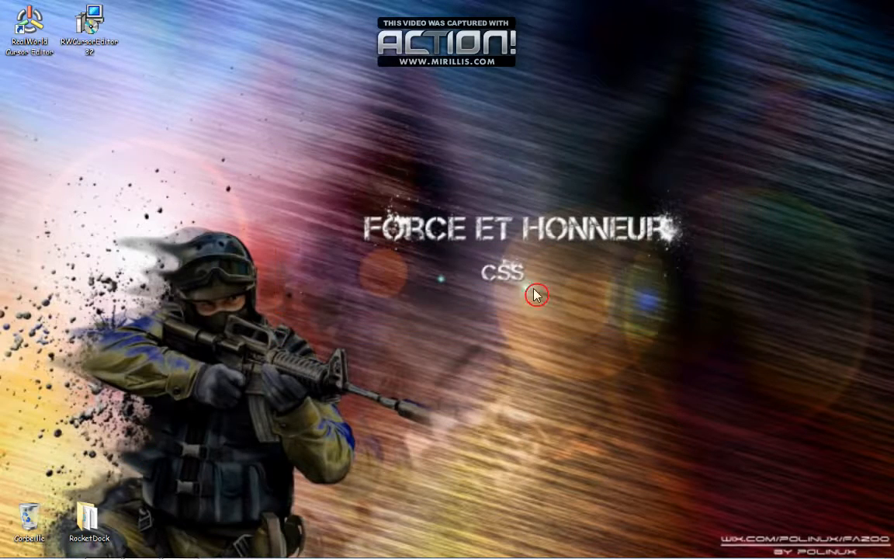
{"action": "left_click_drag", "start_coordinate": [298, 159], "coordinate": [698, 301]}
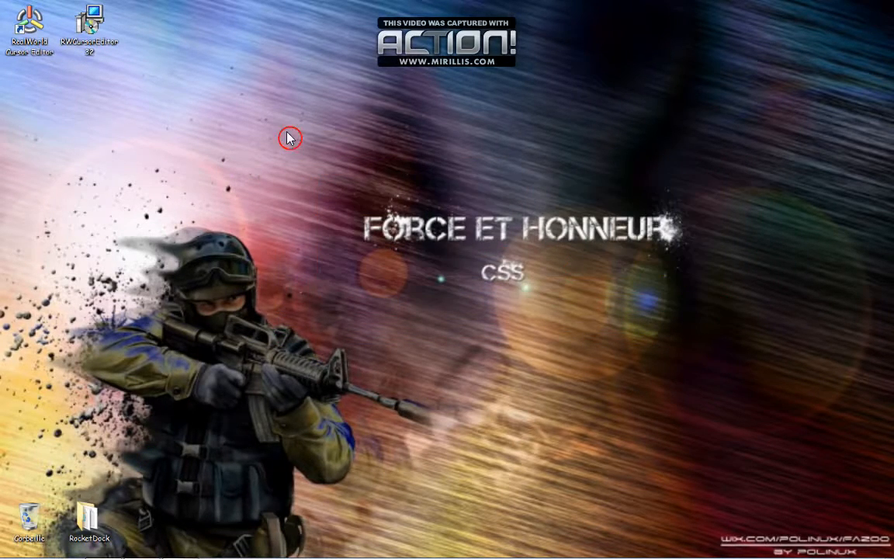
{"action": "left_click", "coordinate": [29, 31]}
{"action": "left_click_drag", "start_coordinate": [225, 211], "coordinate": [223, 215]}
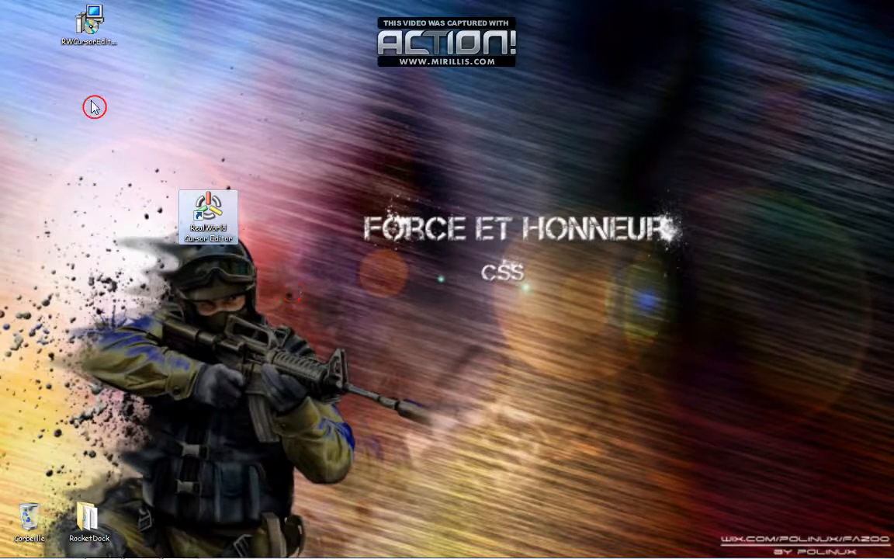
{"action": "left_click_drag", "start_coordinate": [208, 215], "coordinate": [45, 33]}
{"action": "left_click", "coordinate": [186, 140]}
{"action": "left_click_drag", "start_coordinate": [285, 176], "coordinate": [709, 312]}
{"action": "left_click_drag", "start_coordinate": [319, 182], "coordinate": [729, 321]}
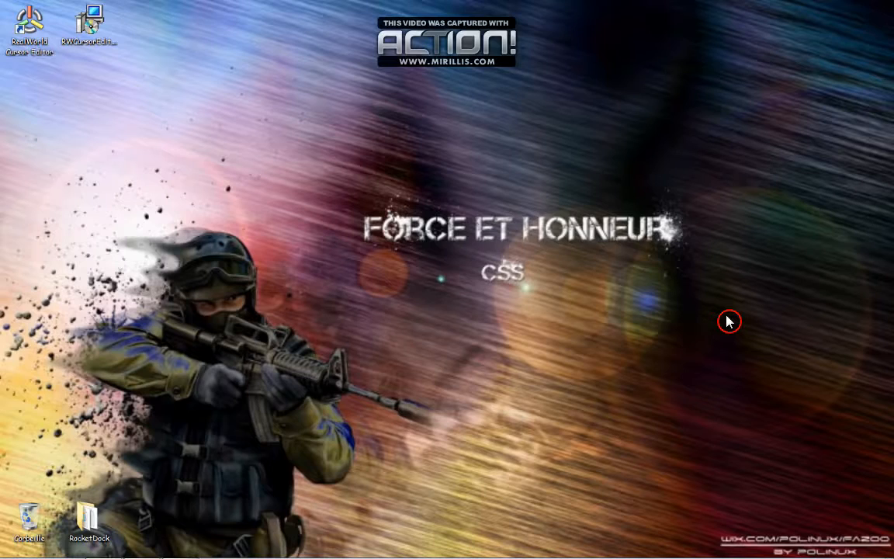
Switch to Chrome, review the Clubic download page for RealWorld Cursor Editor, and close the browser
{"action": "mouse_move", "coordinate": [200, 550]}
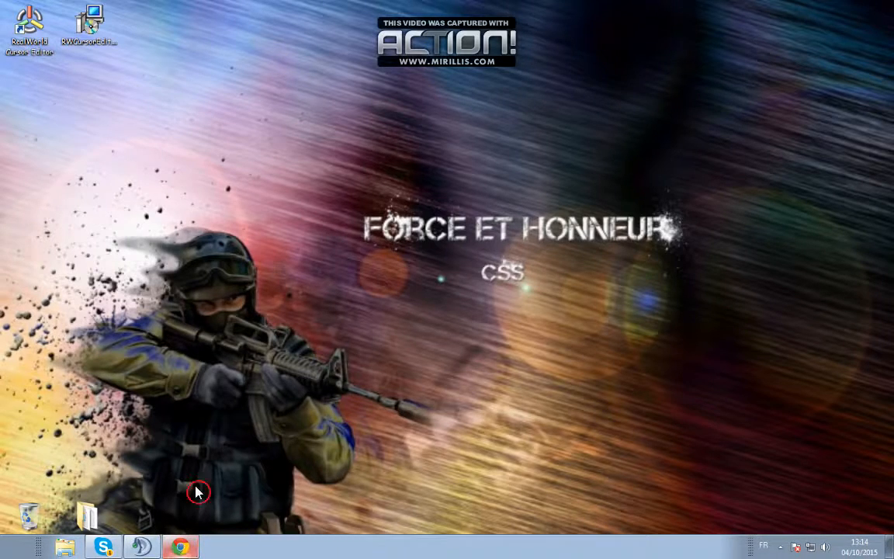
{"action": "left_click", "coordinate": [199, 532]}
{"action": "scroll", "coordinate": [404, 299], "scroll_direction": "down", "scroll_amount": 1}
{"action": "left_click", "coordinate": [308, 239]}
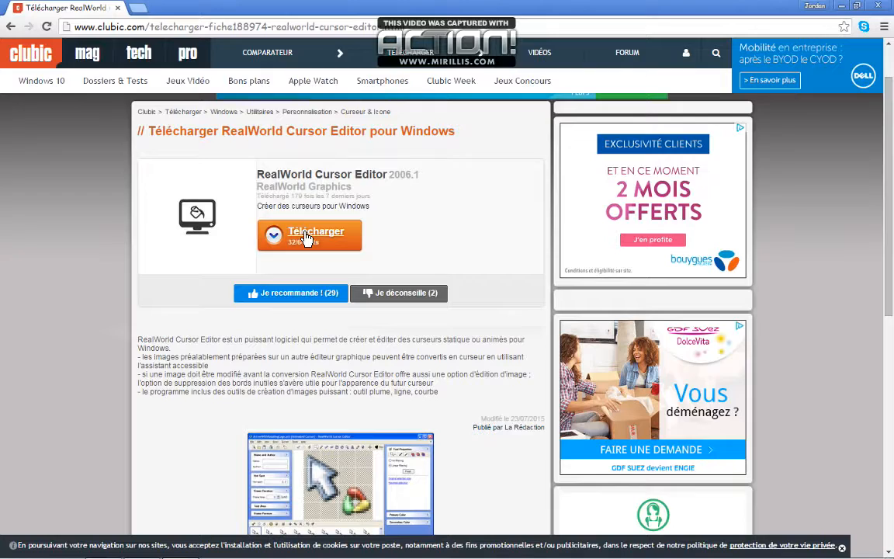
{"action": "left_click", "coordinate": [423, 238]}
{"action": "left_click", "coordinate": [398, 247]}
{"action": "left_click", "coordinate": [507, 140]}
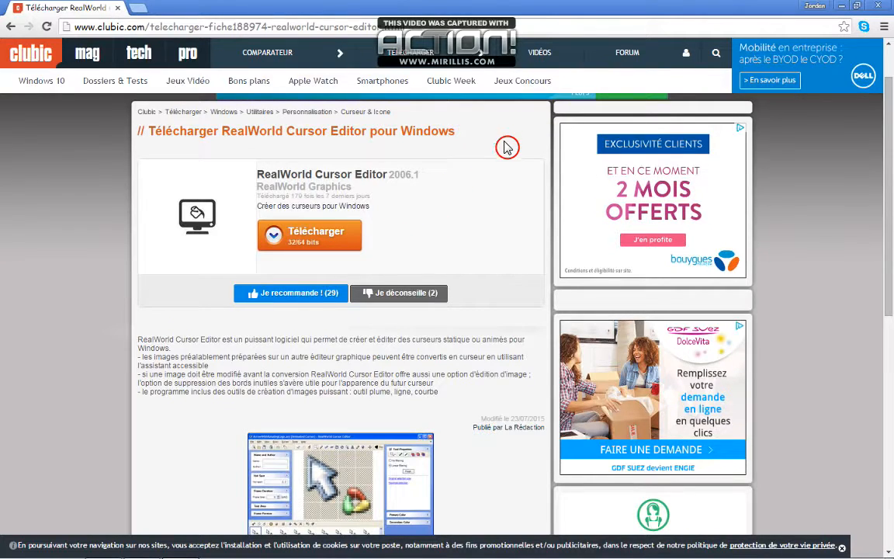
{"action": "left_click", "coordinate": [822, 9]}
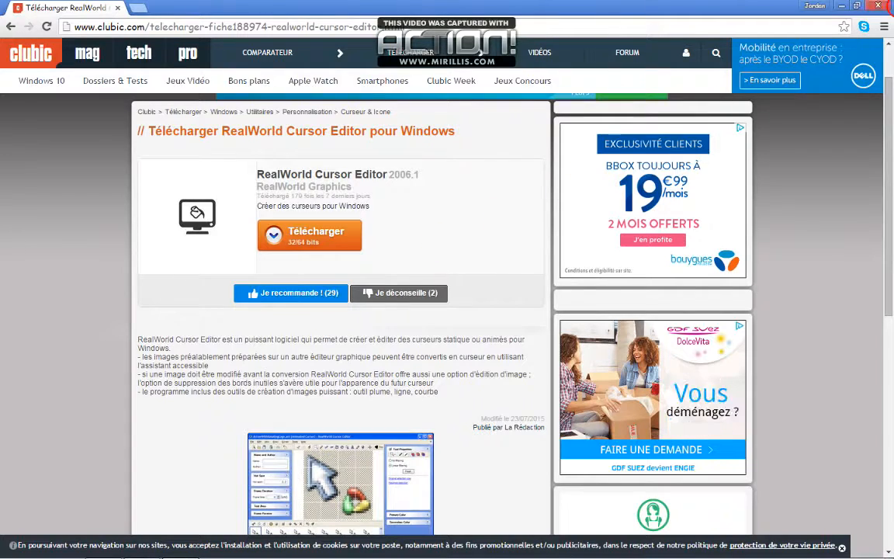
{"action": "left_click", "coordinate": [881, 8]}
{"action": "left_click_drag", "start_coordinate": [86, 31], "coordinate": [268, 281]}
{"action": "double_click", "coordinate": [272, 278]}
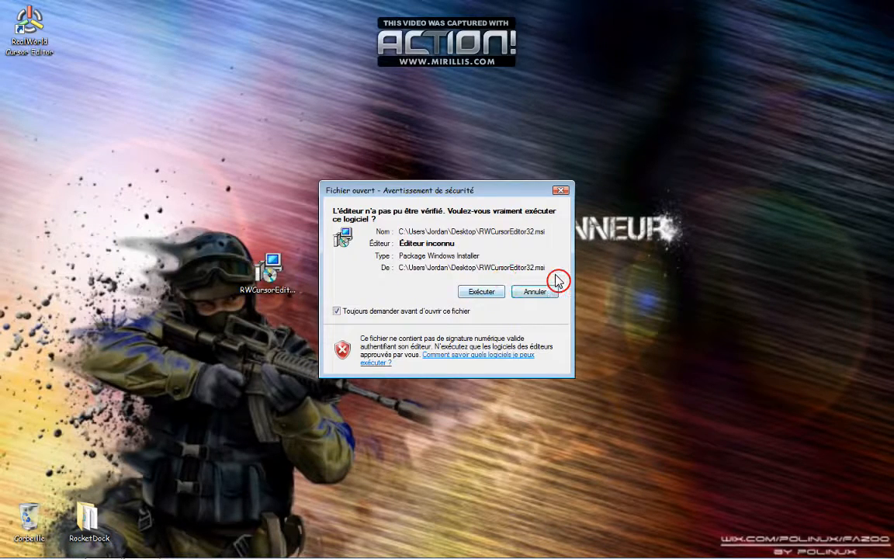
{"action": "left_click", "coordinate": [554, 193]}
{"action": "left_click_drag", "start_coordinate": [266, 270], "coordinate": [84, 35]}
{"action": "left_click", "coordinate": [173, 117]}
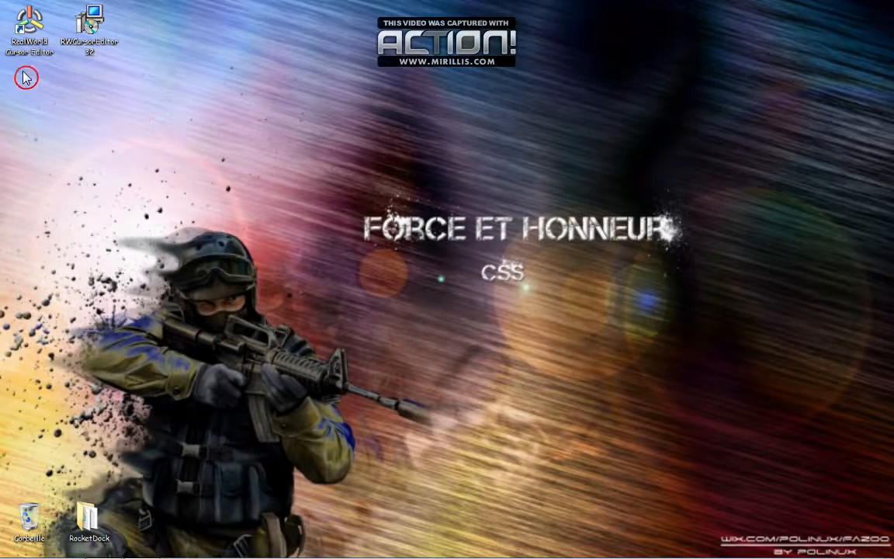
{"action": "left_click", "coordinate": [23, 31]}
{"action": "left_click_drag", "start_coordinate": [30, 30], "coordinate": [31, 153]}
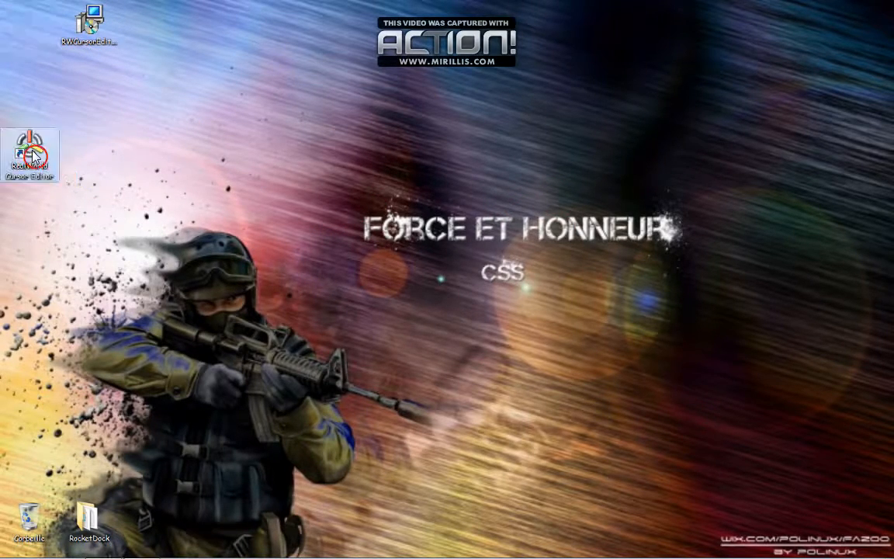
{"action": "left_click_drag", "start_coordinate": [203, 210], "coordinate": [86, 145]}
{"action": "left_click", "coordinate": [200, 175]}
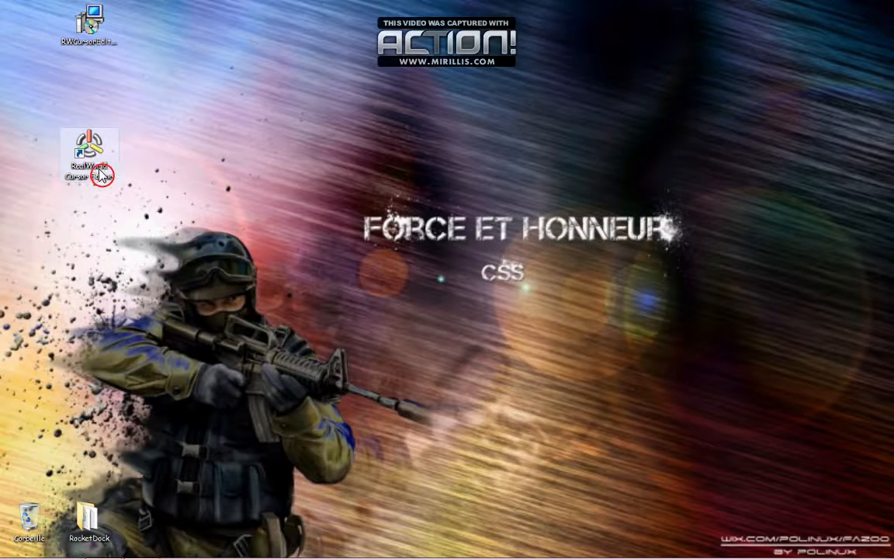
Launch RealWorld Cursor Editor and create a new static cursor at the default 32x32 pixels with 32-bit smooth edges
{"action": "left_click_drag", "start_coordinate": [101, 177], "coordinate": [31, 35]}
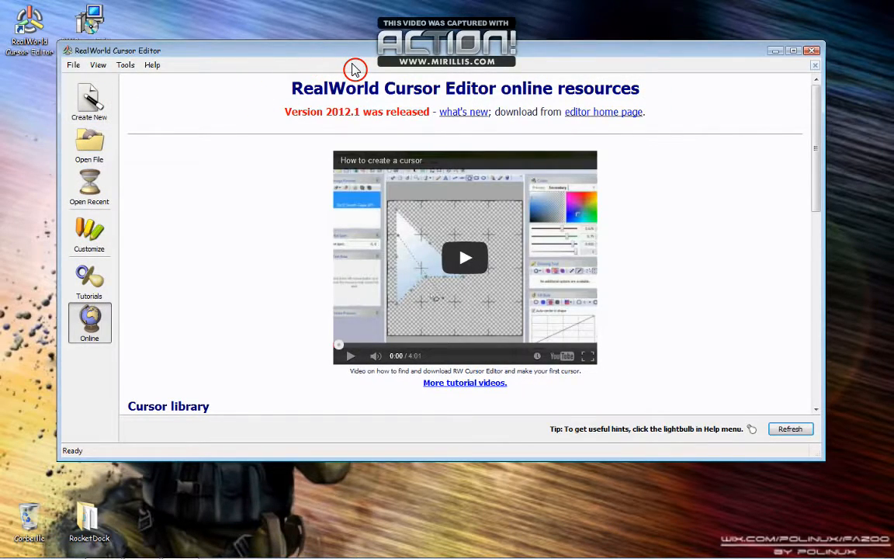
{"action": "left_click", "coordinate": [89, 105]}
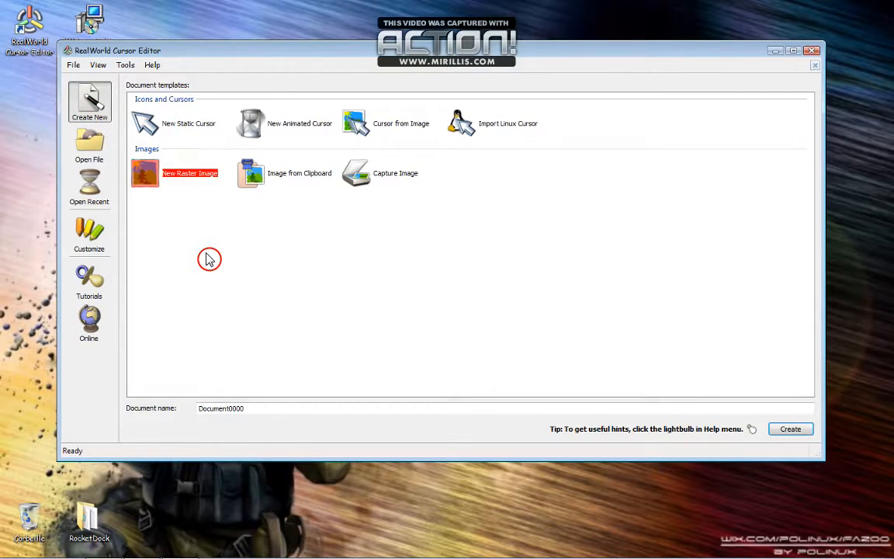
{"action": "double_click", "coordinate": [188, 130]}
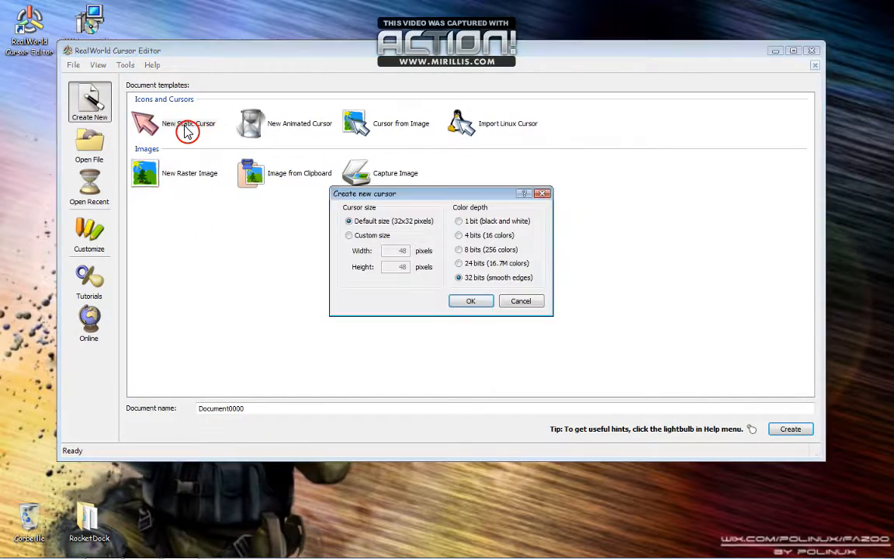
{"action": "left_click", "coordinate": [474, 301]}
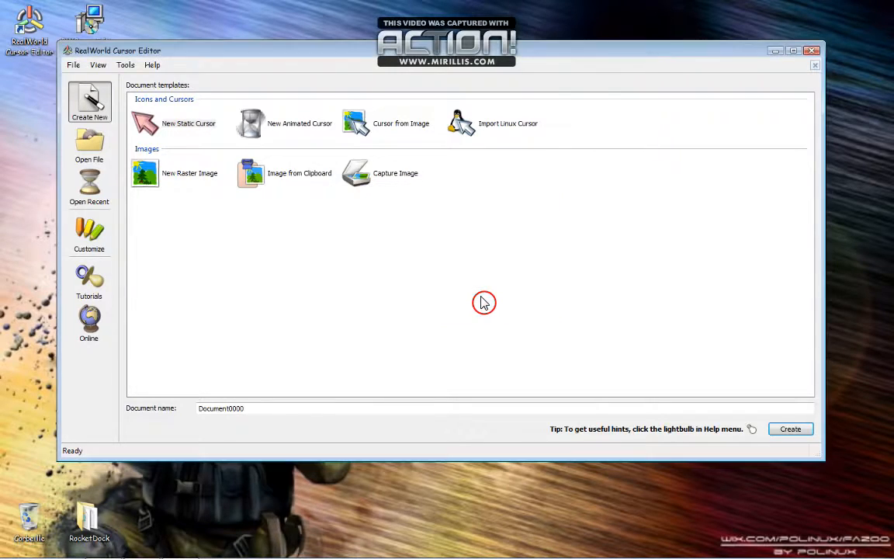
{"action": "left_click_drag", "start_coordinate": [369, 52], "coordinate": [322, 35]}
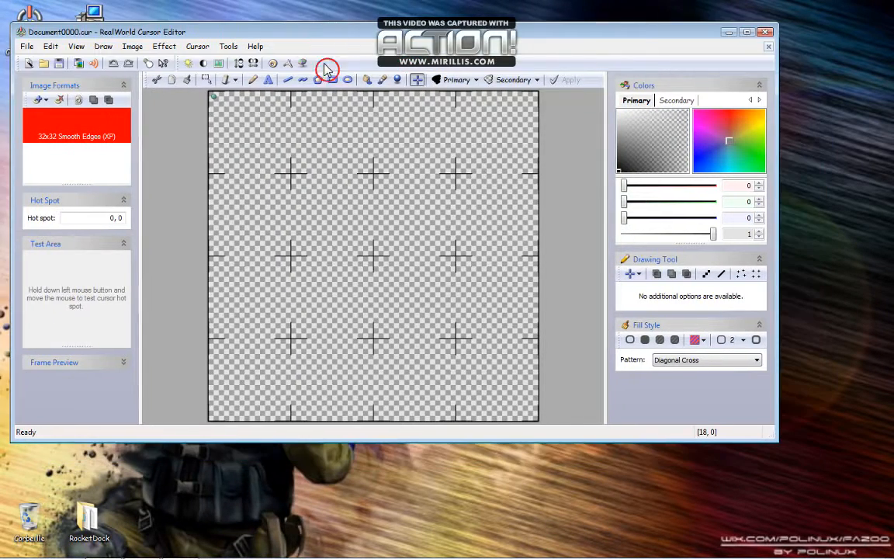
Switch to the file explorer and browse to the Windows\Cursors folder on drive C:
{"action": "left_click", "coordinate": [69, 548]}
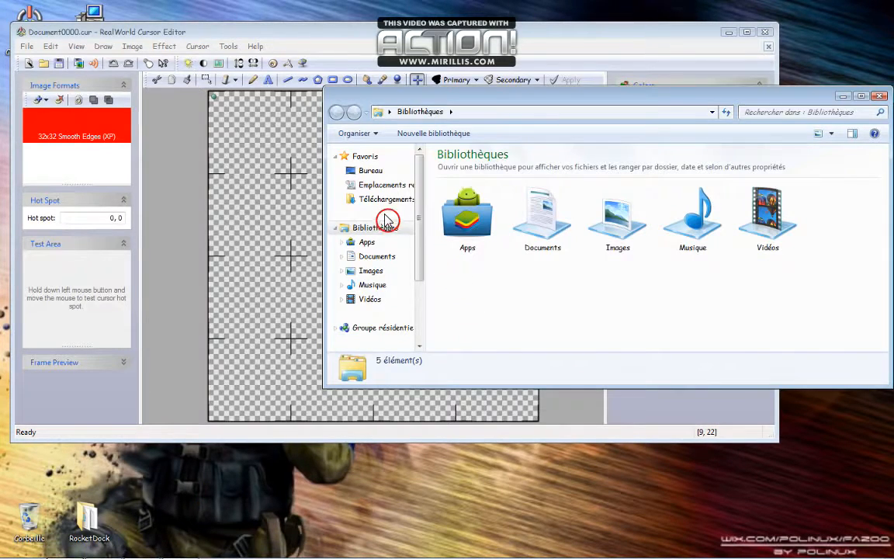
{"action": "scroll", "coordinate": [388, 306], "scroll_direction": "down", "scroll_amount": 2}
{"action": "left_click", "coordinate": [378, 278]}
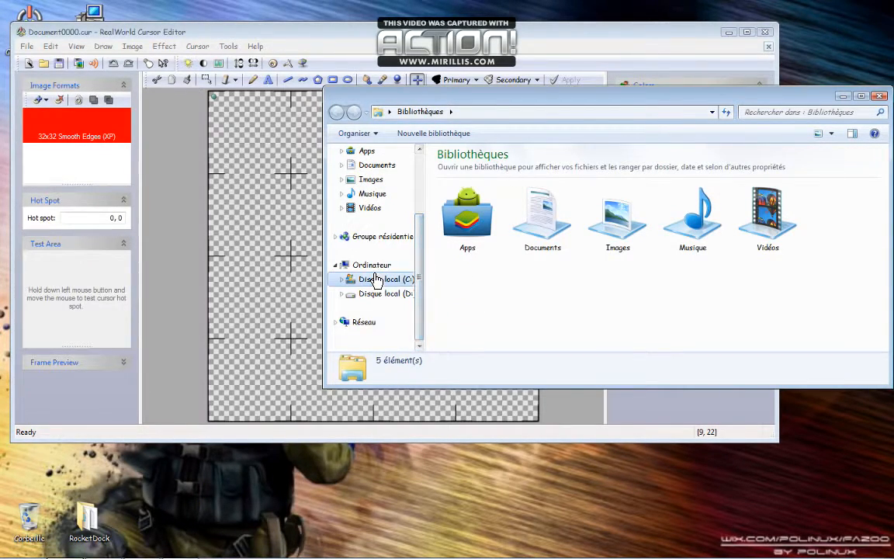
{"action": "left_click_drag", "start_coordinate": [888, 217], "coordinate": [526, 315]}
{"action": "left_click", "coordinate": [489, 279]}
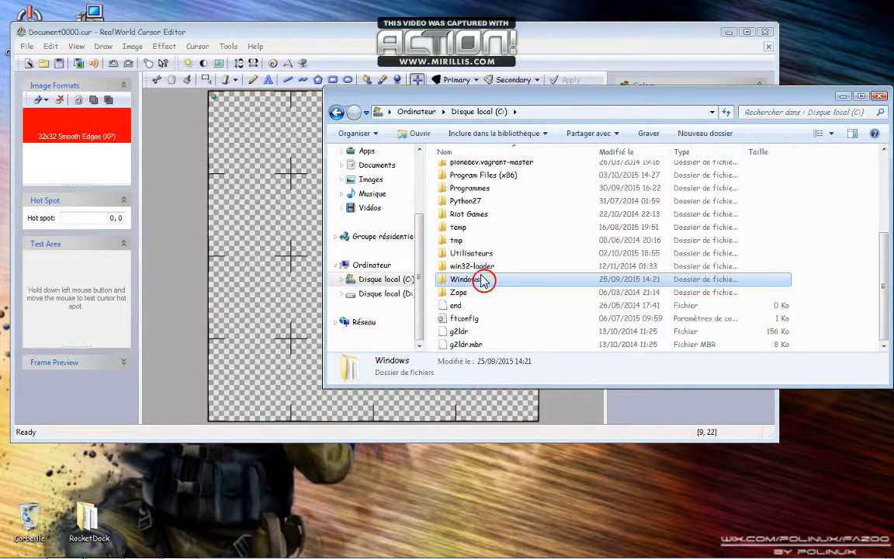
{"action": "double_click", "coordinate": [481, 280]}
{"action": "double_click", "coordinate": [472, 261]}
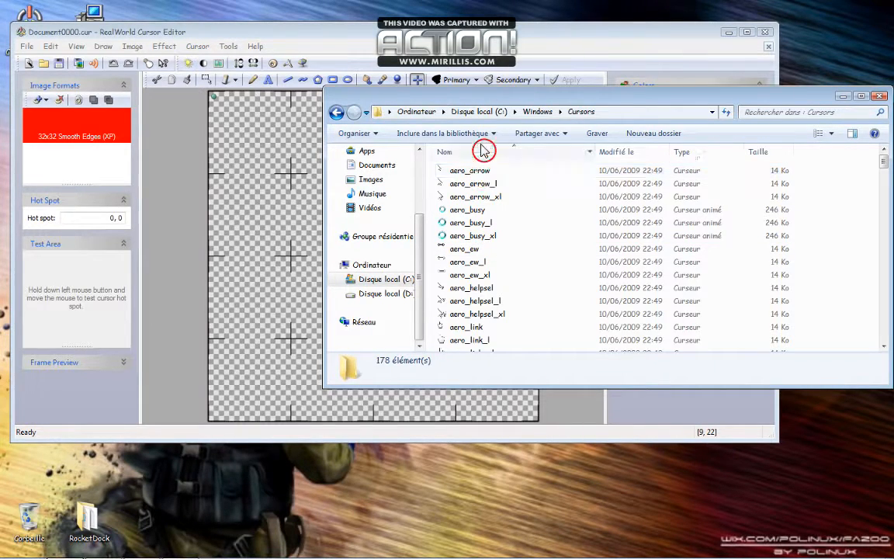
Open the aero_arrow cursor file from the Cursors folder in RealWorld Cursor Editor
{"action": "left_click", "coordinate": [485, 184]}
{"action": "left_click", "coordinate": [481, 199]}
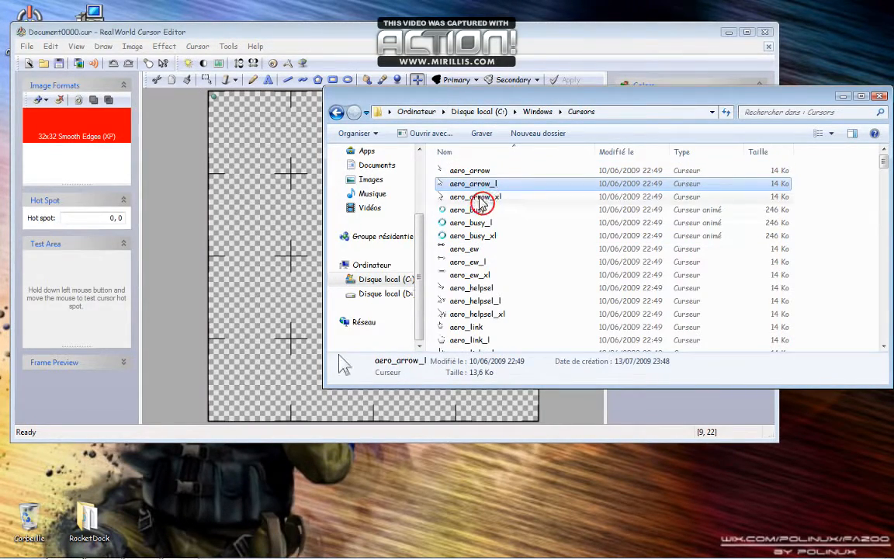
{"action": "left_click", "coordinate": [478, 171]}
{"action": "left_click_drag", "start_coordinate": [361, 182], "coordinate": [267, 201]}
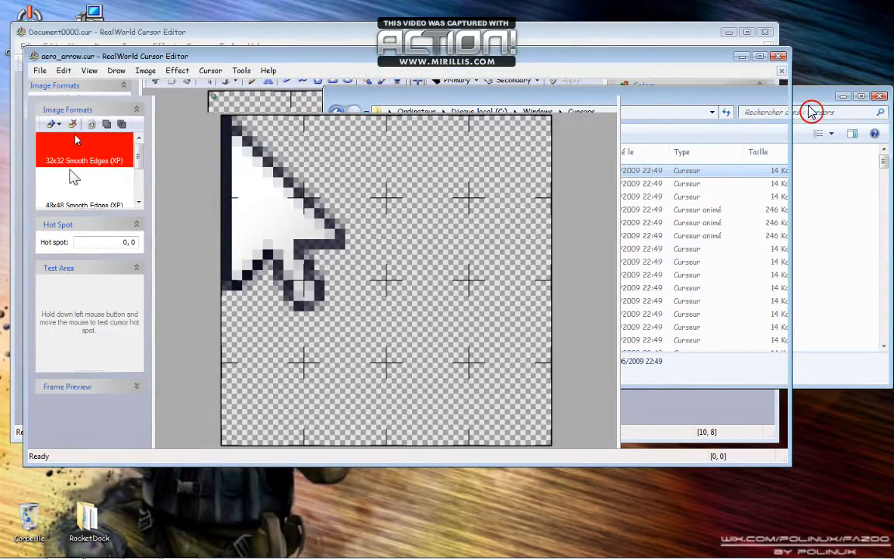
Dismiss the file explorer and close the blank cursor document, keeping only aero_arrow.cur open
{"action": "left_click", "coordinate": [879, 96]}
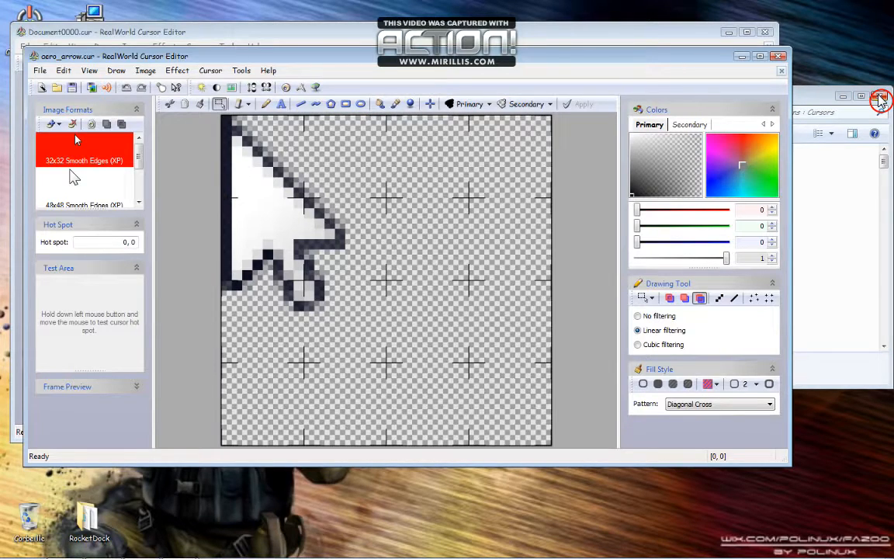
{"action": "left_click", "coordinate": [861, 96]}
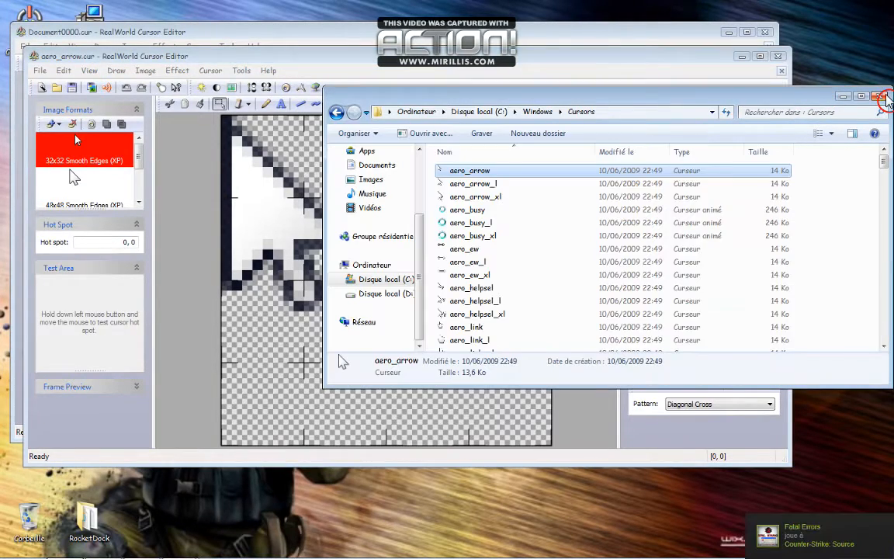
{"action": "left_click", "coordinate": [841, 97]}
{"action": "left_click", "coordinate": [639, 36]}
{"action": "left_click", "coordinate": [766, 33]}
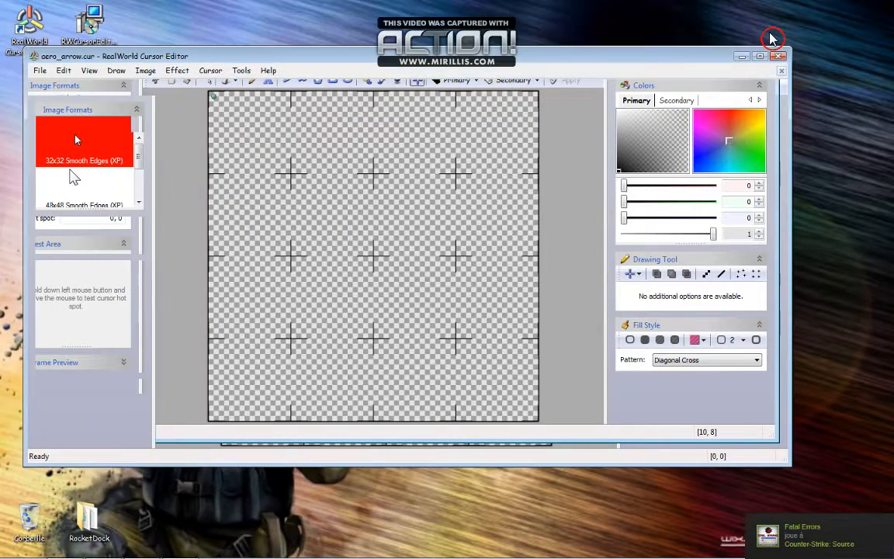
{"action": "left_click", "coordinate": [388, 122]}
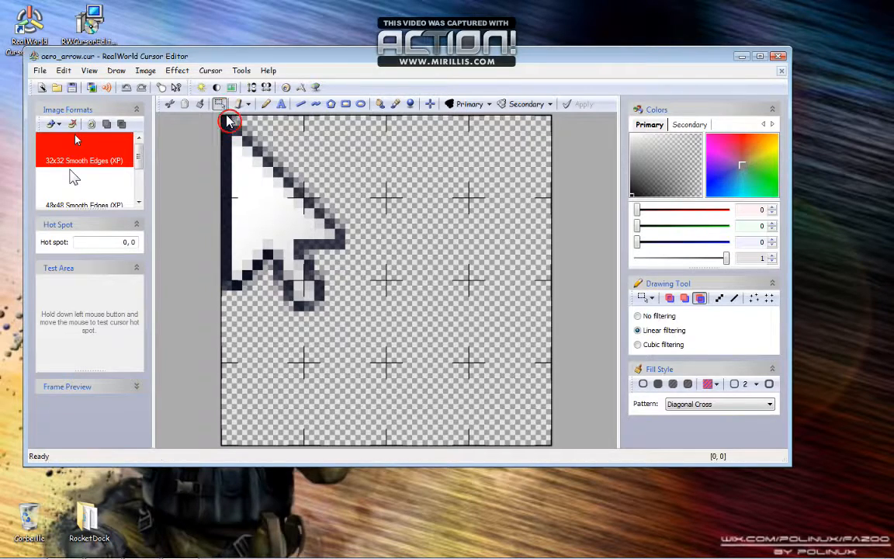
Select the whole 32x32 image, move the arrow to the centre of the canvas, and apply the move
{"action": "left_click_drag", "start_coordinate": [222, 121], "coordinate": [550, 446]}
{"action": "left_click_drag", "start_coordinate": [313, 236], "coordinate": [437, 315]}
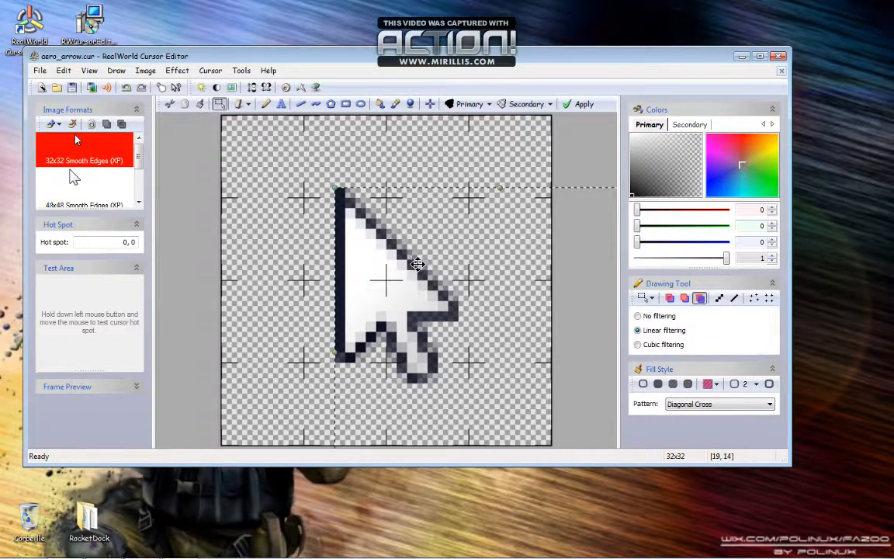
{"action": "left_click", "coordinate": [269, 145]}
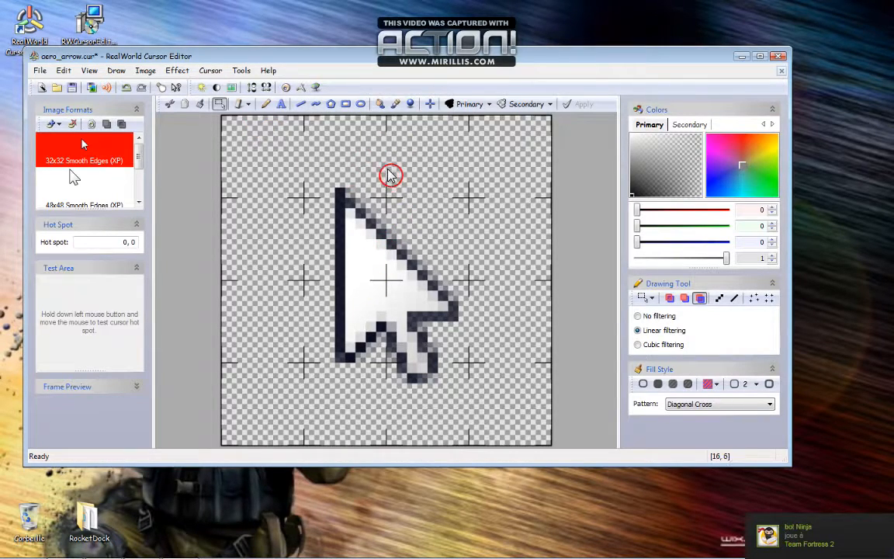
Draw a black outlined circle around the arrow and adjust its bounds to span the full canvas
{"action": "left_click", "coordinate": [361, 105]}
{"action": "left_click_drag", "start_coordinate": [227, 131], "coordinate": [548, 442]}
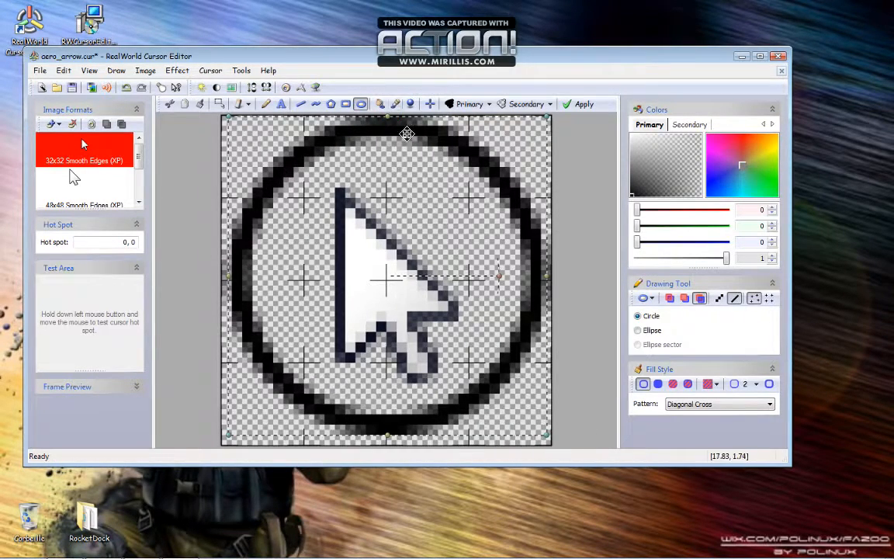
{"action": "left_click_drag", "start_coordinate": [403, 133], "coordinate": [402, 138]}
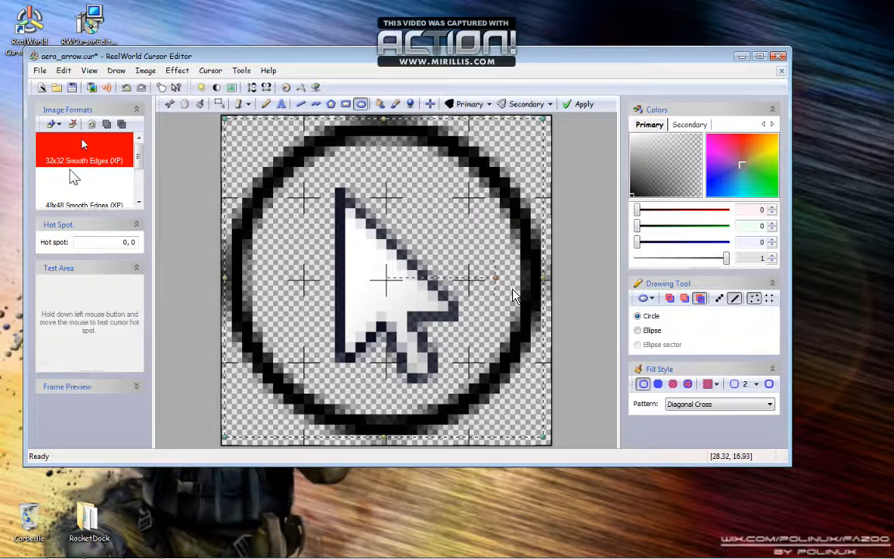
{"action": "mouse_move", "coordinate": [548, 287]}
{"action": "left_mouse_down"}
{"action": "mouse_move", "coordinate": [565, 291]}
{"action": "mouse_move", "coordinate": [553, 293]}
{"action": "left_mouse_up"}
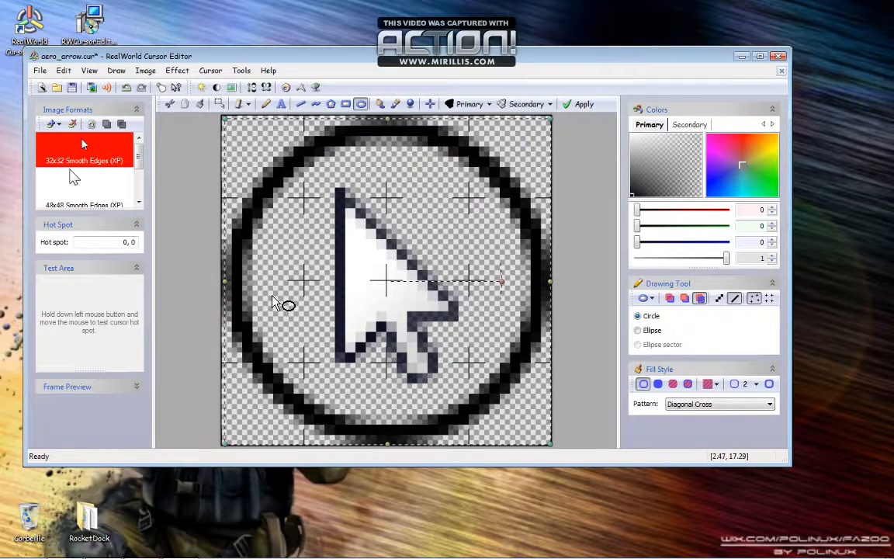
{"action": "left_click", "coordinate": [640, 332]}
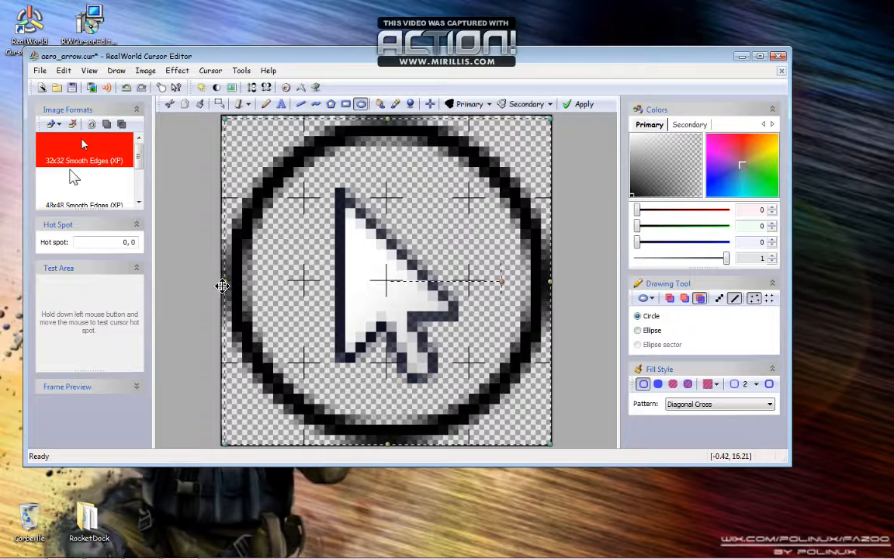
{"action": "left_click_drag", "start_coordinate": [229, 289], "coordinate": [225, 288]}
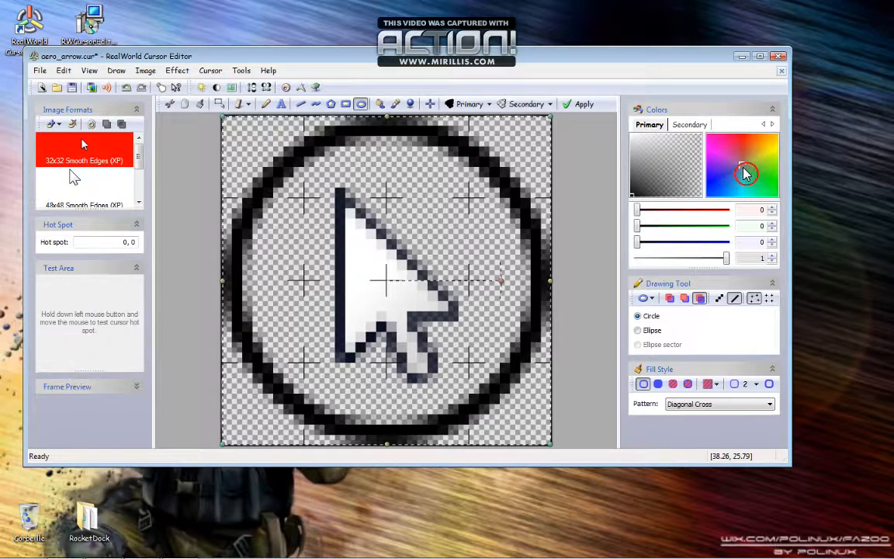
Try green and cyan as the circle's primary colour
{"action": "left_click_drag", "start_coordinate": [745, 173], "coordinate": [774, 154]}
{"action": "left_click_drag", "start_coordinate": [724, 210], "coordinate": [641, 213]}
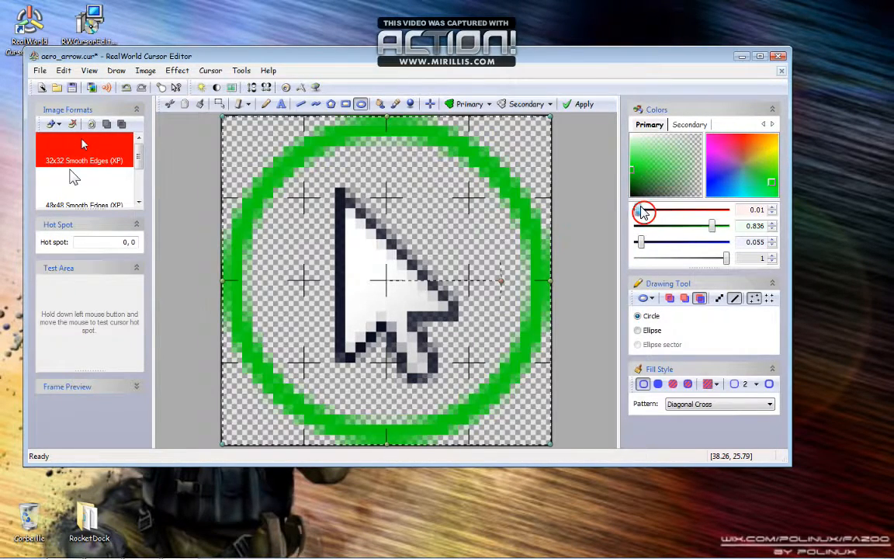
{"action": "left_click_drag", "start_coordinate": [709, 226], "coordinate": [733, 245]}
{"action": "left_click_drag", "start_coordinate": [638, 225], "coordinate": [730, 224]}
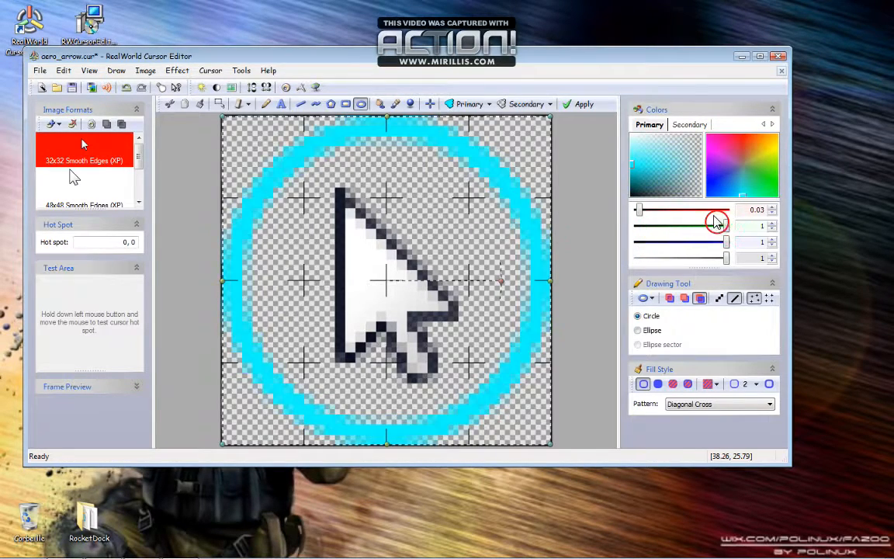
Set the circle's primary colour to orange with red 0.99, green 0.6 and blue 0.25
{"action": "left_click_drag", "start_coordinate": [640, 210], "coordinate": [726, 210]}
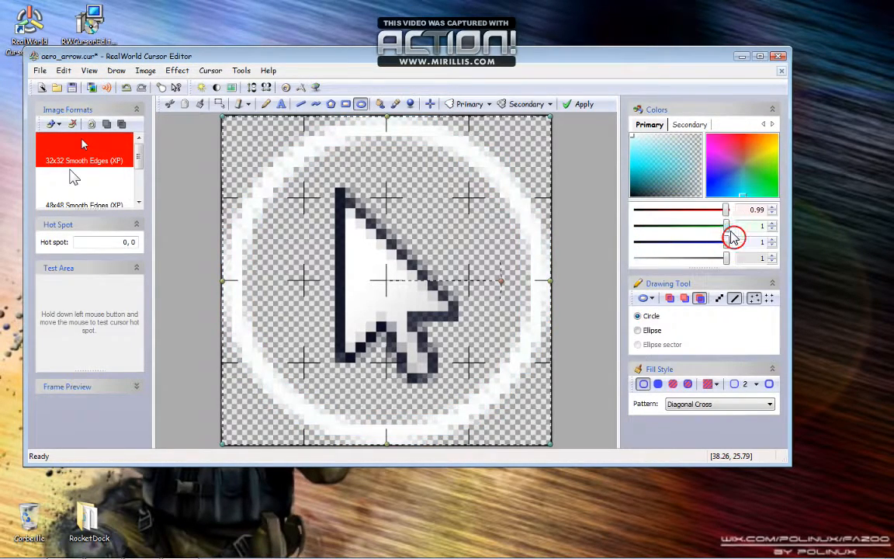
{"action": "left_click_drag", "start_coordinate": [728, 244], "coordinate": [666, 245]}
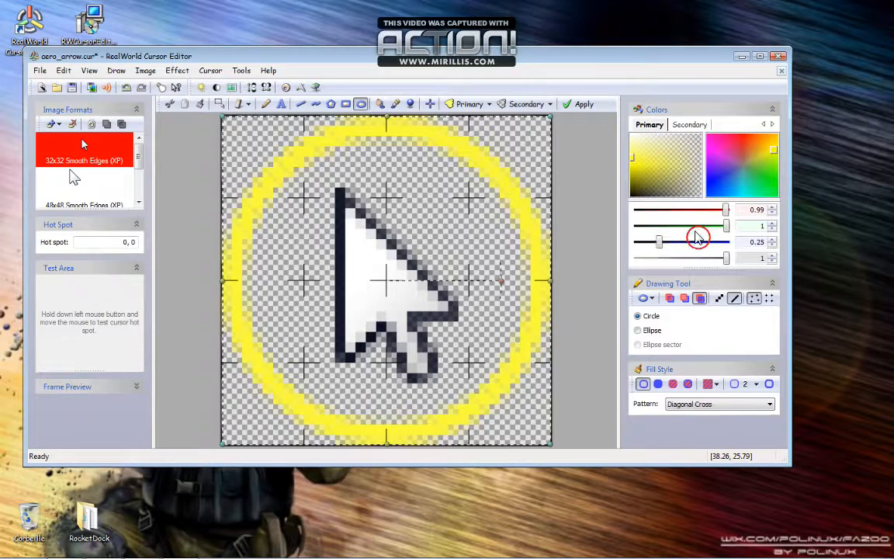
{"action": "left_click", "coordinate": [659, 226]}
{"action": "left_click", "coordinate": [659, 227]}
{"action": "left_click", "coordinate": [658, 226]}
{"action": "left_click", "coordinate": [658, 226]}
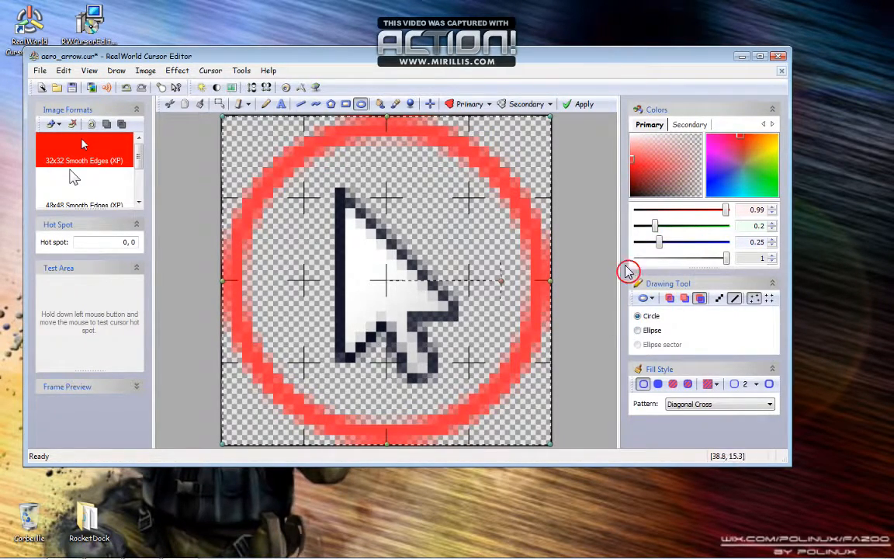
{"action": "left_click", "coordinate": [702, 231]}
{"action": "left_click", "coordinate": [709, 232]}
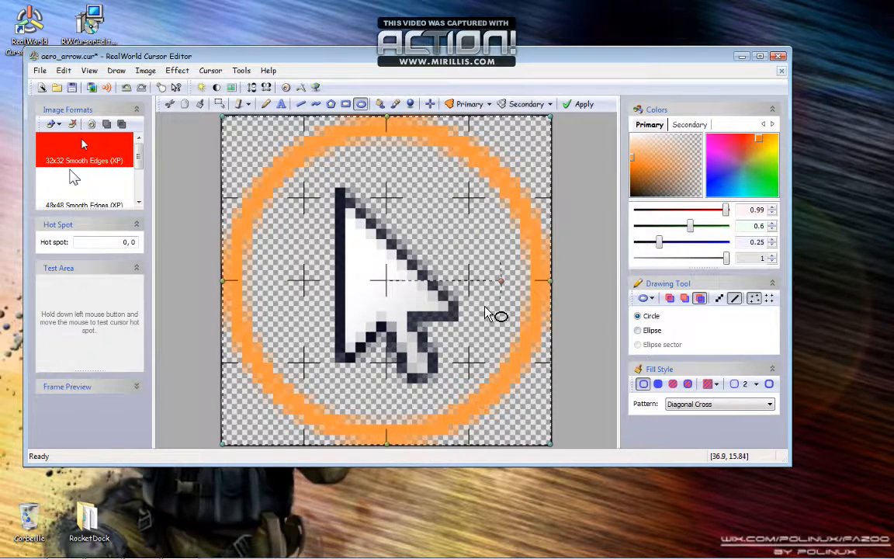
Try outline widths of 1, 2, 5, 10 and 20 px on the circle, and return it to 2 px
{"action": "left_click", "coordinate": [664, 310]}
{"action": "left_click", "coordinate": [756, 383]}
{"action": "left_click", "coordinate": [764, 399]}
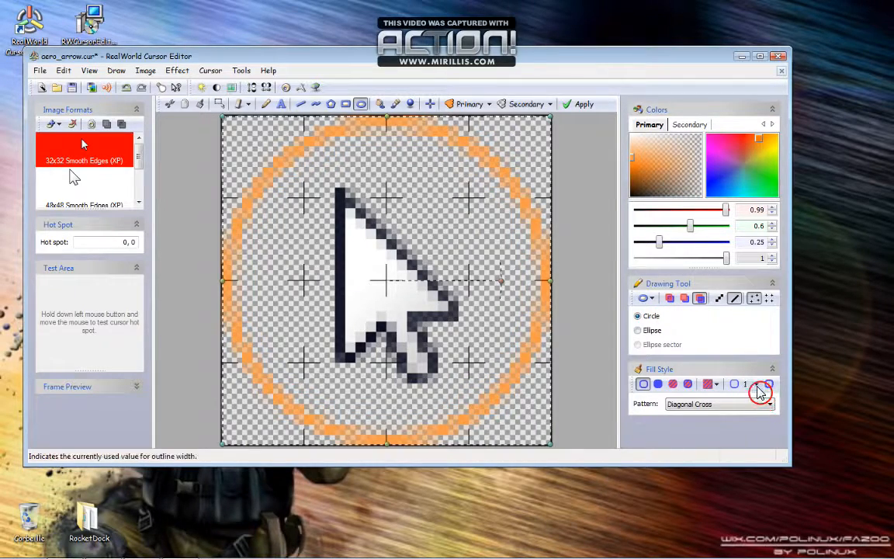
{"action": "left_click", "coordinate": [758, 384]}
{"action": "left_click", "coordinate": [762, 407]}
{"action": "left_click", "coordinate": [758, 384]}
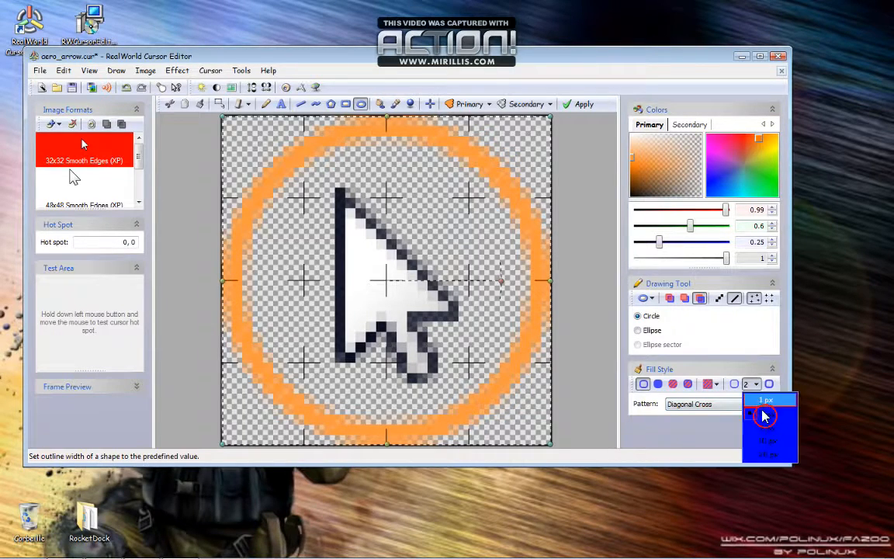
{"action": "left_click", "coordinate": [768, 431]}
{"action": "left_click", "coordinate": [757, 384]}
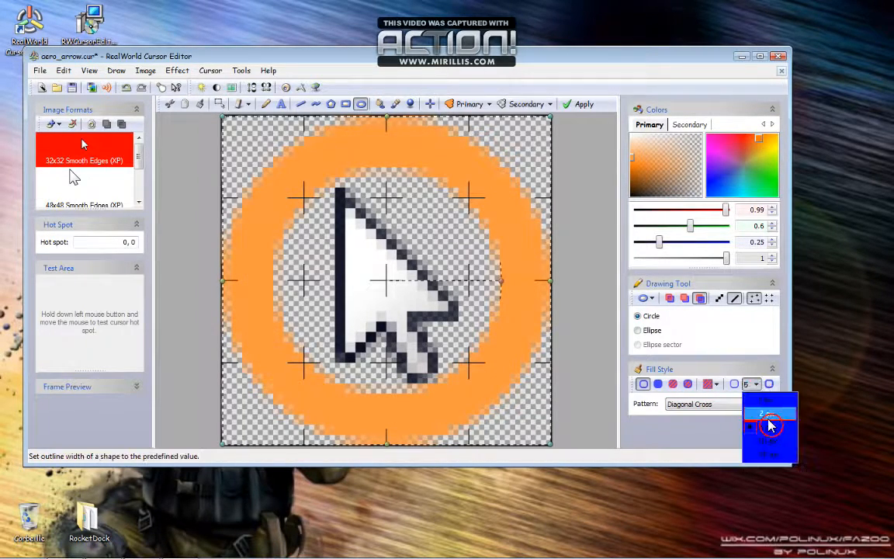
{"action": "left_click", "coordinate": [769, 439]}
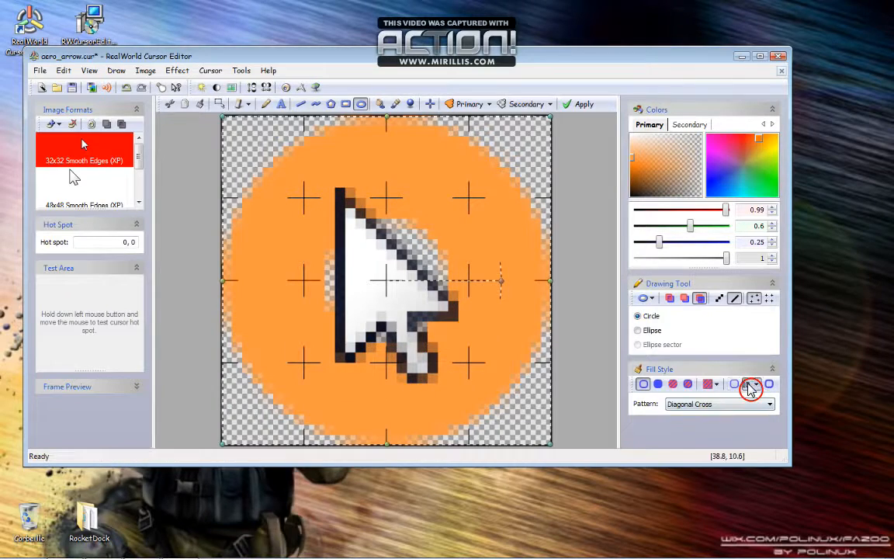
{"action": "left_click", "coordinate": [753, 385]}
{"action": "left_click", "coordinate": [777, 456]}
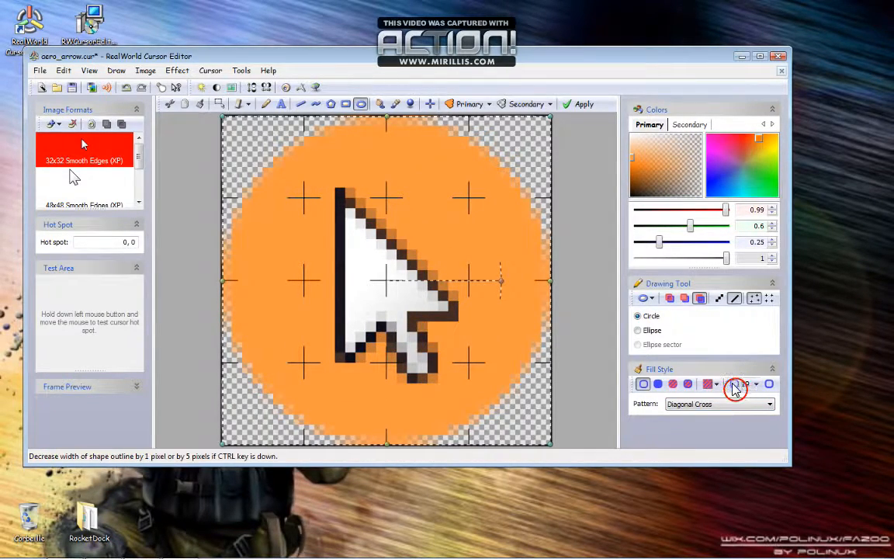
{"action": "left_click", "coordinate": [755, 384]}
{"action": "left_click", "coordinate": [770, 414]}
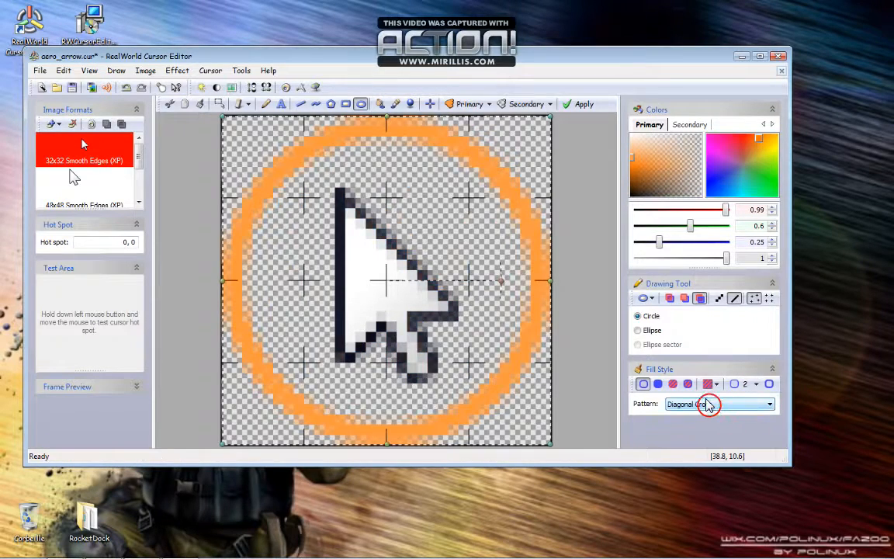
Try a 20 px circle outline drawn over the arrow, and restore the drawing mode behind the arrow with a 2 px outline
{"action": "left_click", "coordinate": [755, 384]}
{"action": "left_click", "coordinate": [766, 456]}
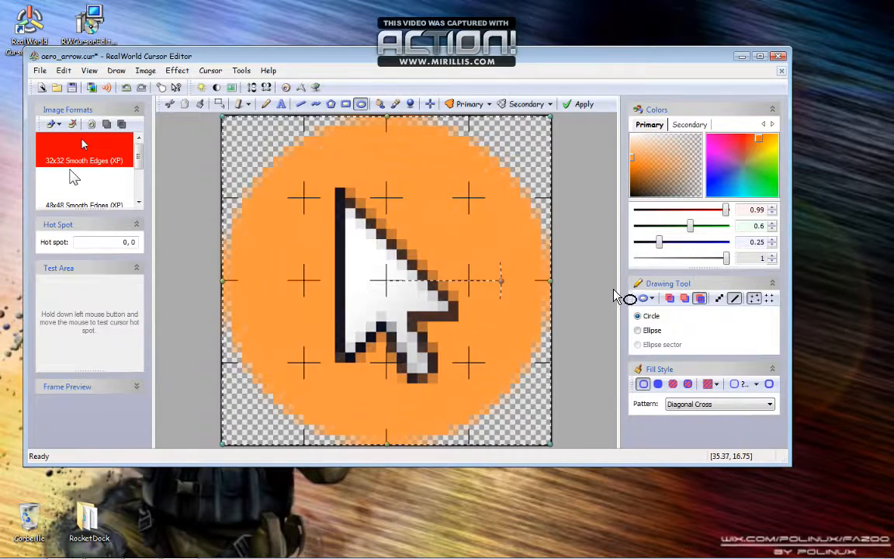
{"action": "left_click", "coordinate": [673, 306]}
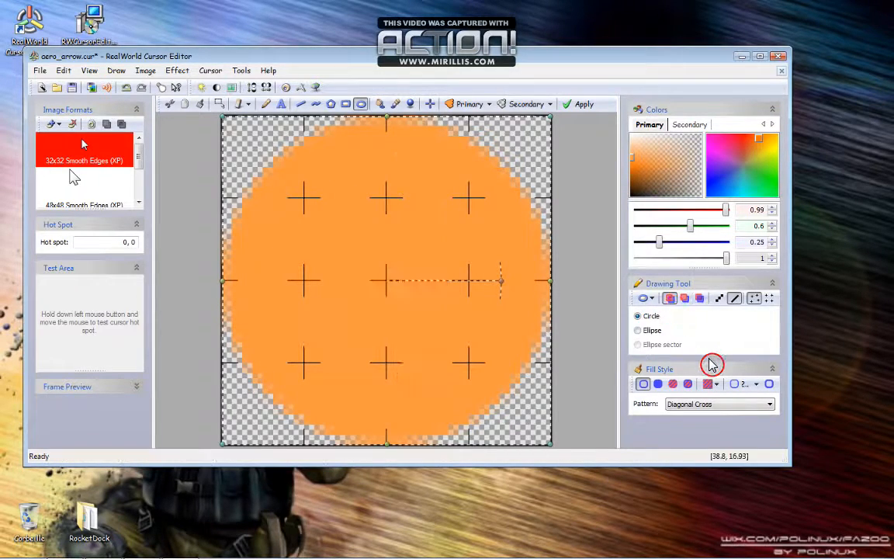
{"action": "left_click", "coordinate": [701, 299]}
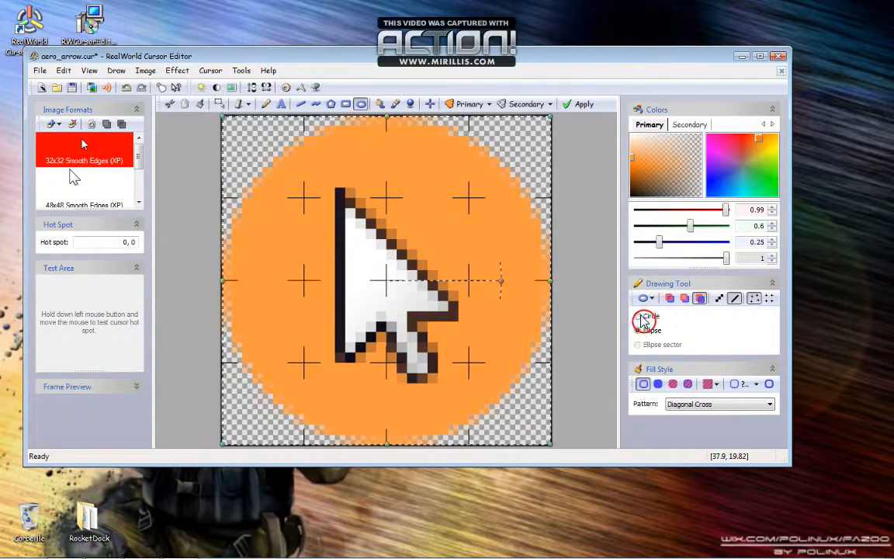
{"action": "left_click", "coordinate": [750, 383]}
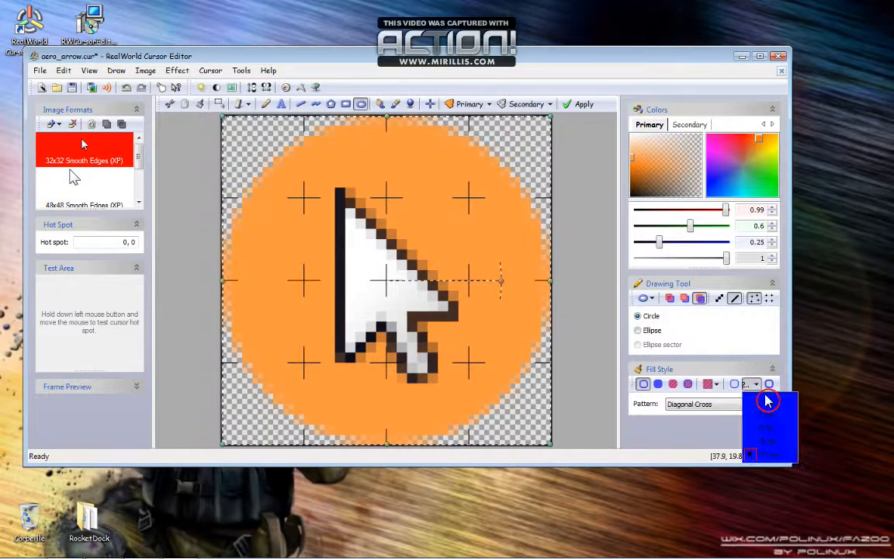
{"action": "left_click", "coordinate": [768, 401]}
{"action": "left_click", "coordinate": [758, 384]}
{"action": "left_click", "coordinate": [764, 413]}
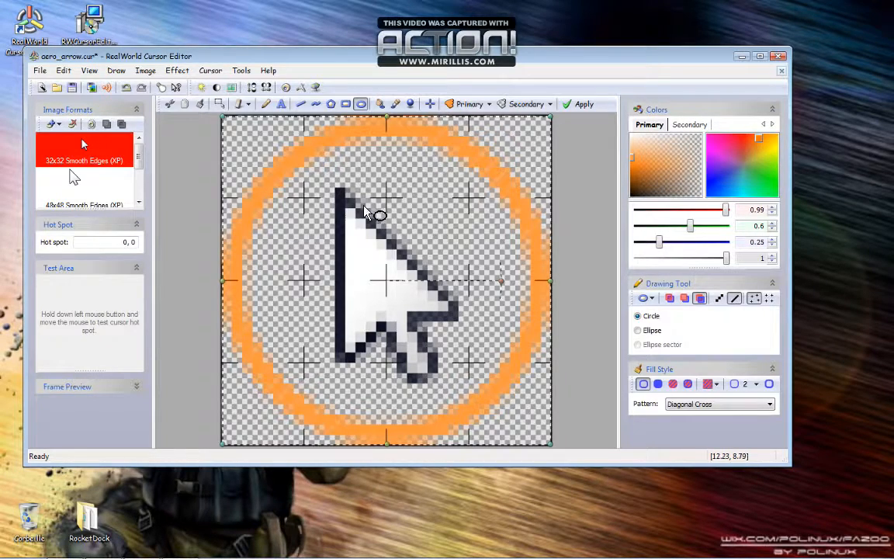
Set the cursor's hot spot at the arrow's tip, at 11, 7, keeping the primary colour's opacity at 1
{"action": "left_click", "coordinate": [435, 109]}
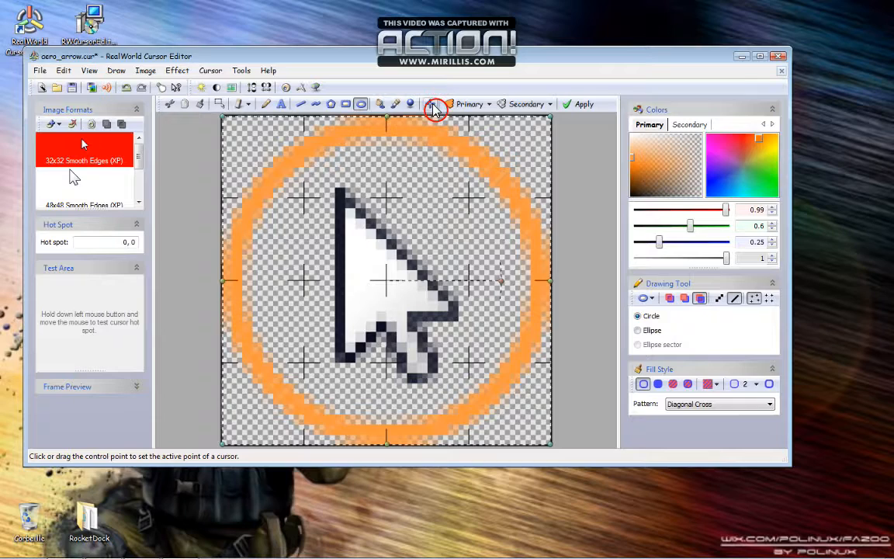
{"action": "left_click", "coordinate": [436, 109]}
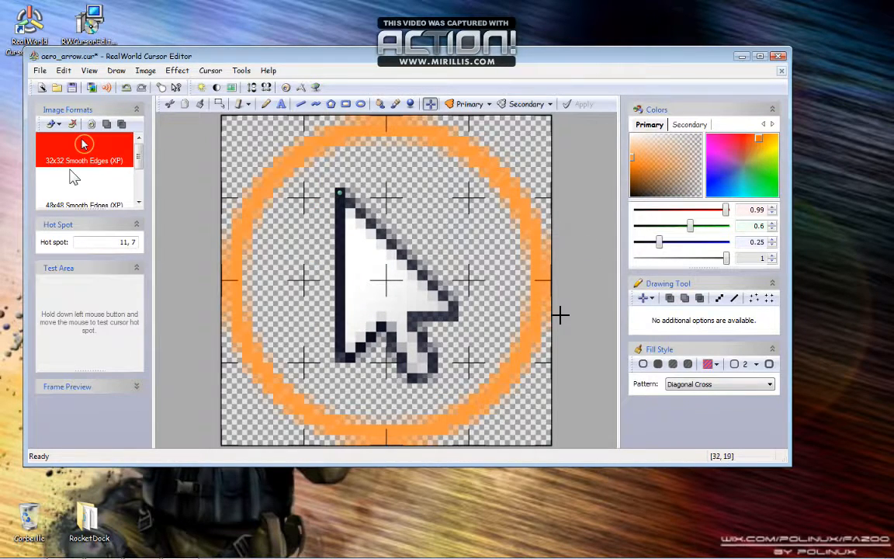
{"action": "left_click", "coordinate": [727, 260]}
{"action": "mouse_move", "coordinate": [726, 261]}
{"action": "left_mouse_down"}
{"action": "mouse_move", "coordinate": [640, 262]}
{"action": "mouse_move", "coordinate": [744, 268]}
{"action": "mouse_move", "coordinate": [613, 272]}
{"action": "mouse_move", "coordinate": [741, 275]}
{"action": "mouse_move", "coordinate": [644, 261]}
{"action": "mouse_move", "coordinate": [738, 259]}
{"action": "left_mouse_up"}
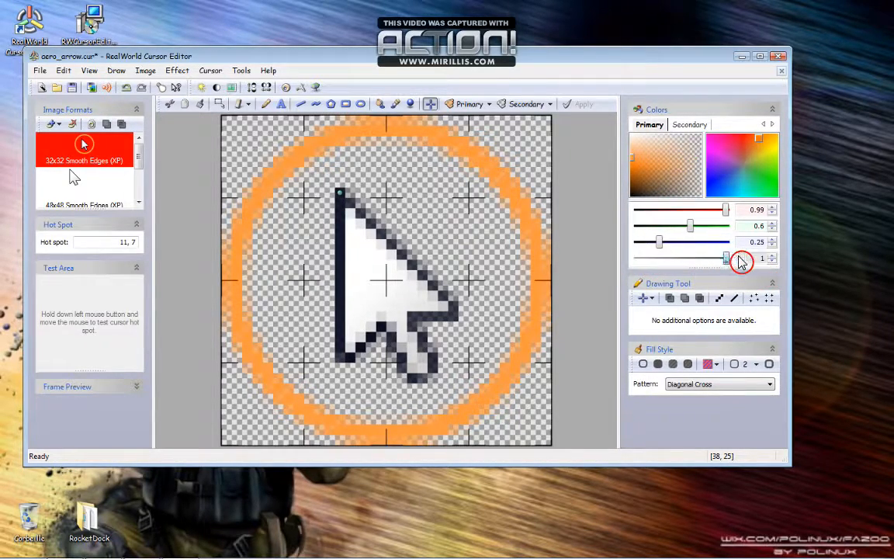
{"action": "left_click", "coordinate": [433, 106]}
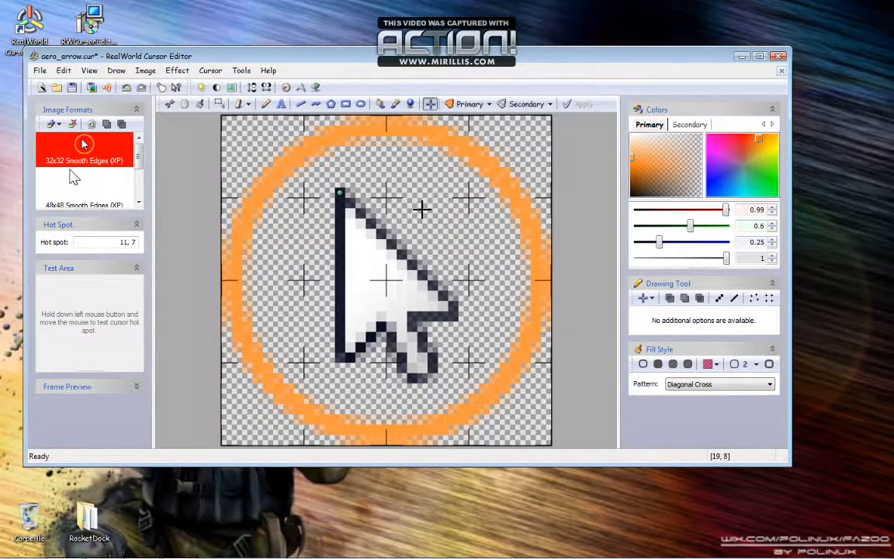
Save a copy of the cursor on the desktop (Bureau) as a cursor file named "vidéo 1"
{"action": "left_click", "coordinate": [43, 72]}
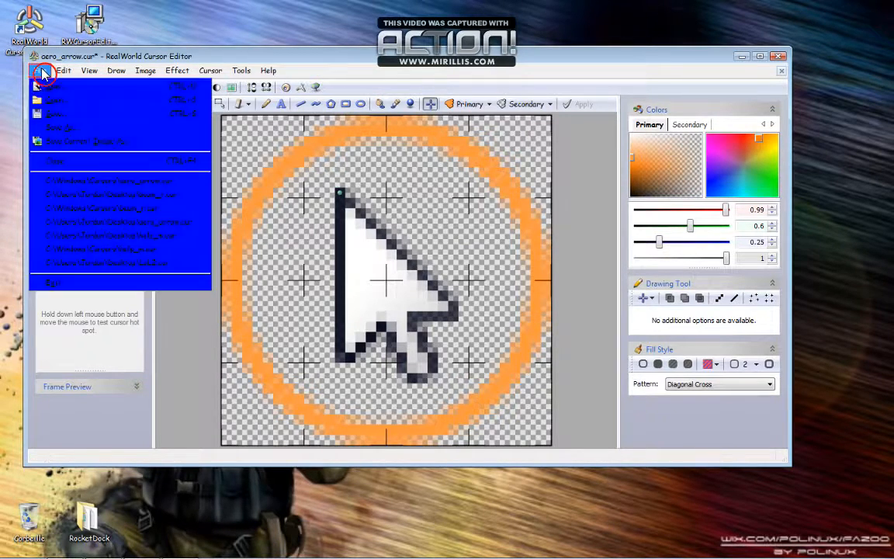
{"action": "left_click", "coordinate": [109, 130]}
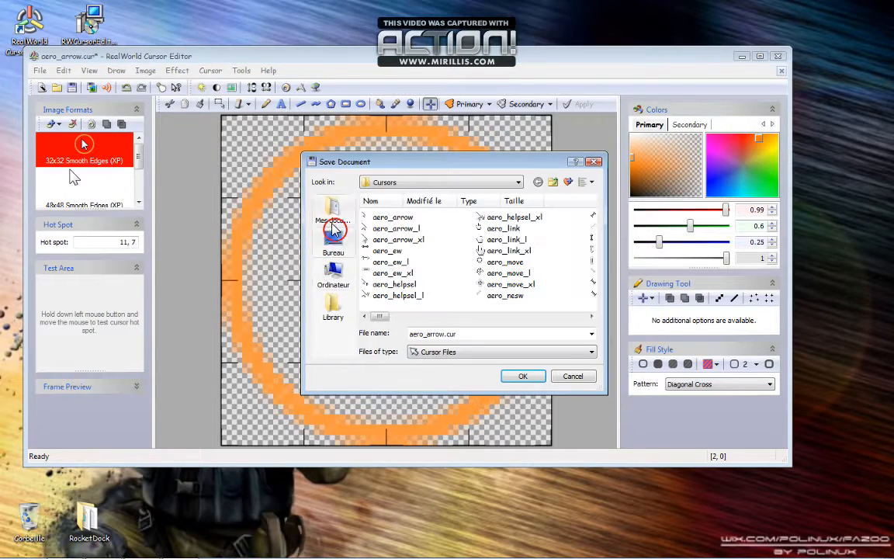
{"action": "left_click", "coordinate": [332, 236]}
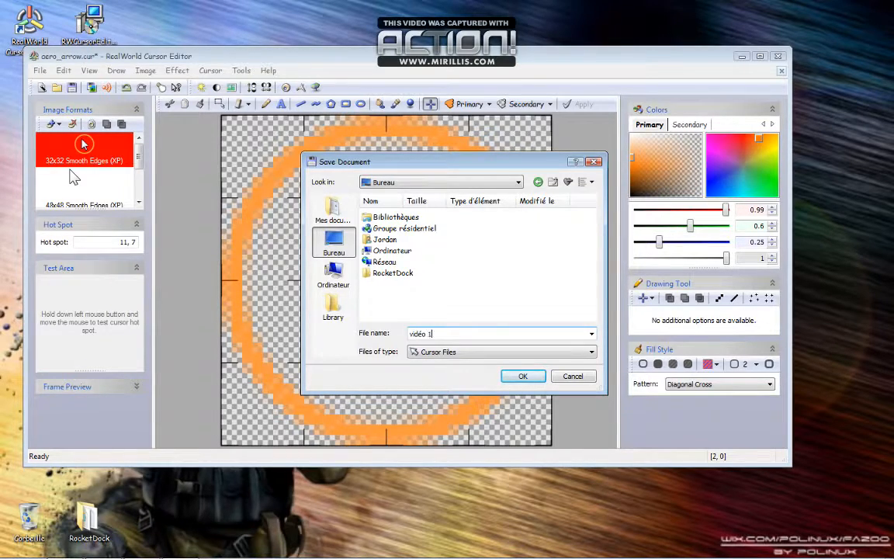
{"action": "key", "text": "Return"}
{"action": "left_click", "coordinate": [20, 96]}
{"action": "left_click", "coordinate": [26, 244]}
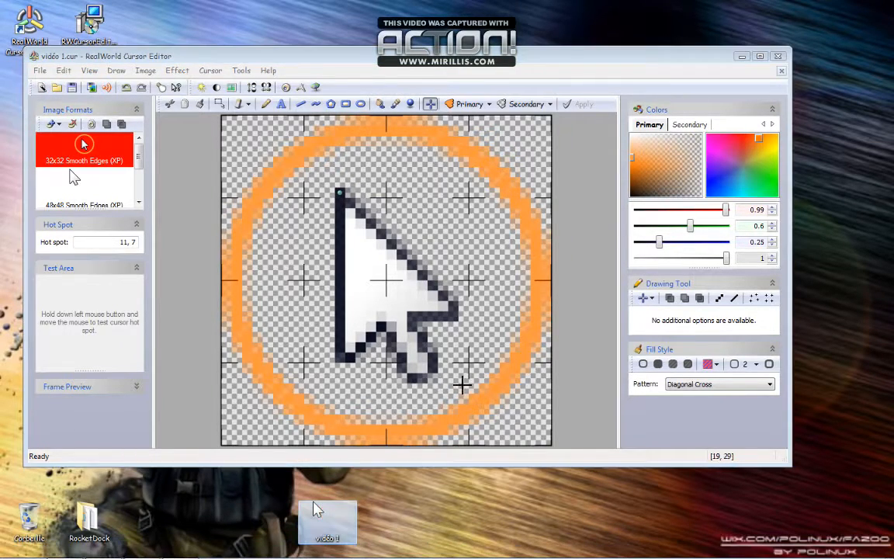
Close the cursor editor and arrange the Windows Cursors folder window beside the vidéo 1 file on the desktop
{"action": "left_click", "coordinate": [781, 56]}
{"action": "left_click_drag", "start_coordinate": [327, 460], "coordinate": [152, 341]}
{"action": "left_click", "coordinate": [61, 548]}
{"action": "left_click_drag", "start_coordinate": [143, 392], "coordinate": [205, 203]}
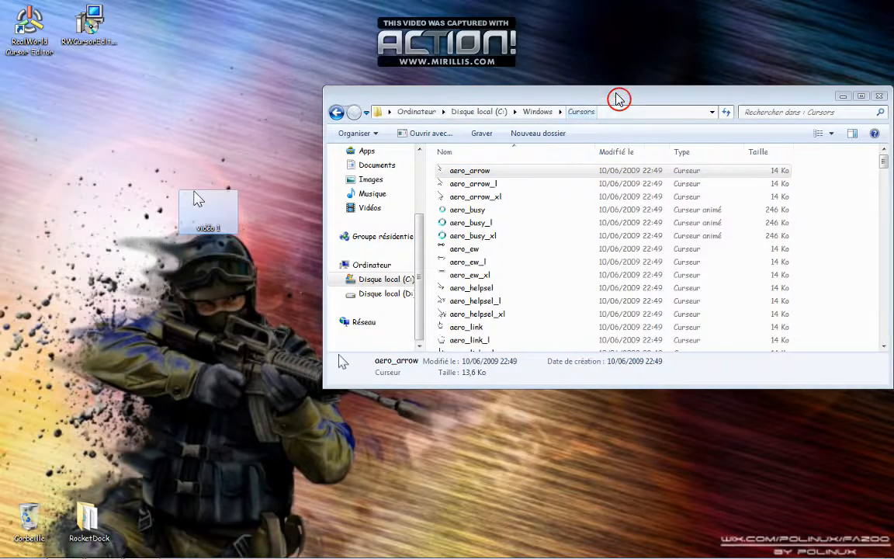
{"action": "left_click_drag", "start_coordinate": [619, 100], "coordinate": [561, 75]}
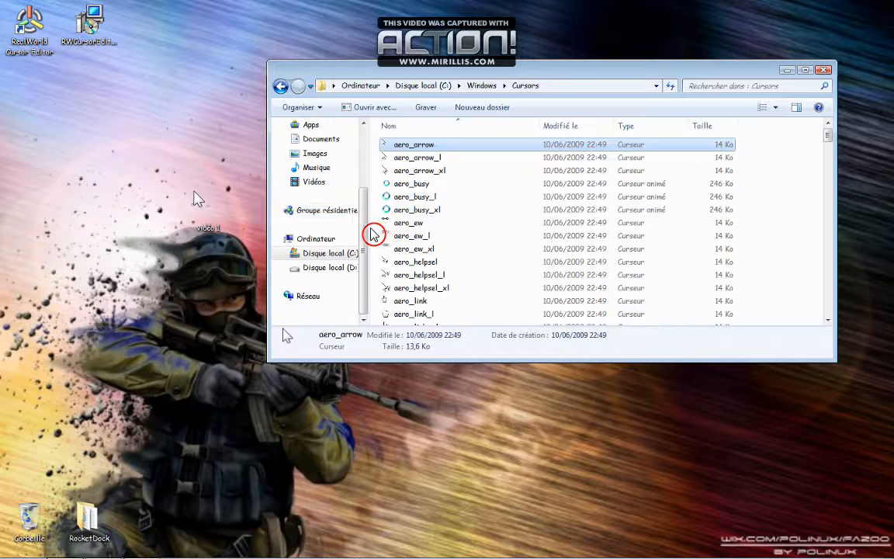
Move vidéo 1 from the desktop into C:\Windows\Cursors, authorise the move, and close the folder window
{"action": "left_click_drag", "start_coordinate": [372, 234], "coordinate": [372, 234]}
{"action": "left_click", "coordinate": [437, 340]}
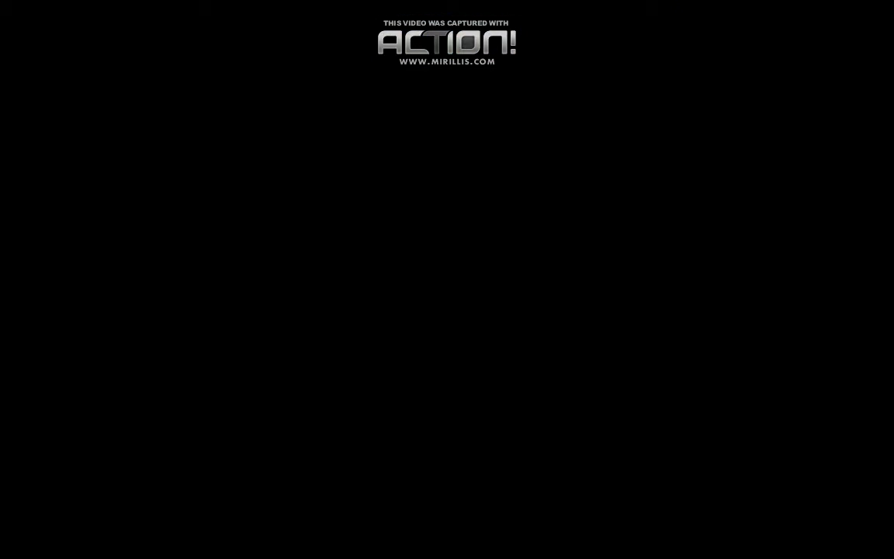
{"action": "left_click", "coordinate": [447, 344]}
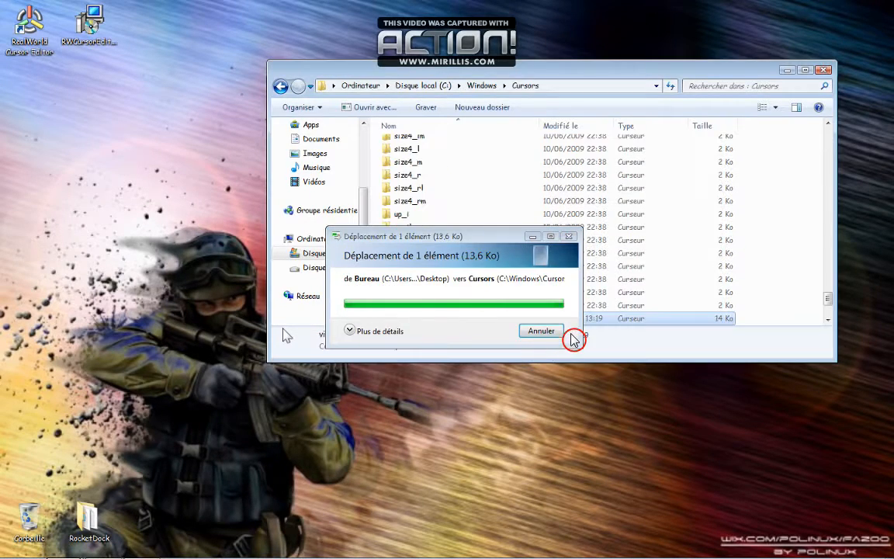
{"action": "left_click", "coordinate": [821, 74]}
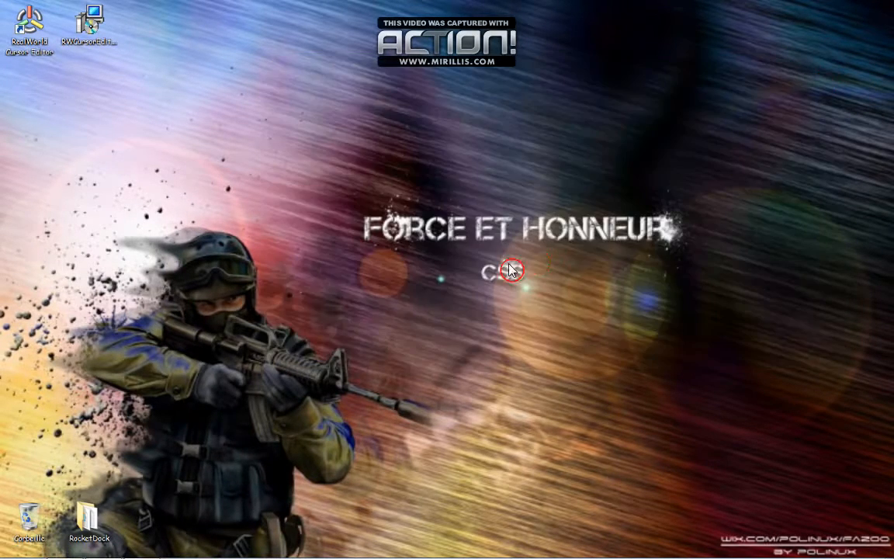
Open the desktop personalisation settings and bring up the mouse pointer properties
{"action": "left_click", "coordinate": [323, 409]}
{"action": "right_click", "coordinate": [317, 226]}
{"action": "left_click", "coordinate": [361, 391]}
{"action": "right_click", "coordinate": [307, 226]}
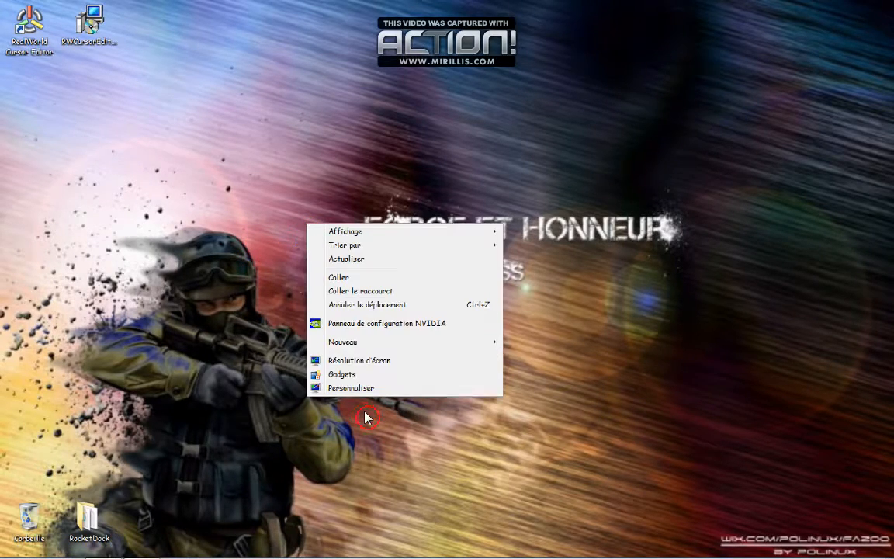
{"action": "left_click", "coordinate": [375, 396]}
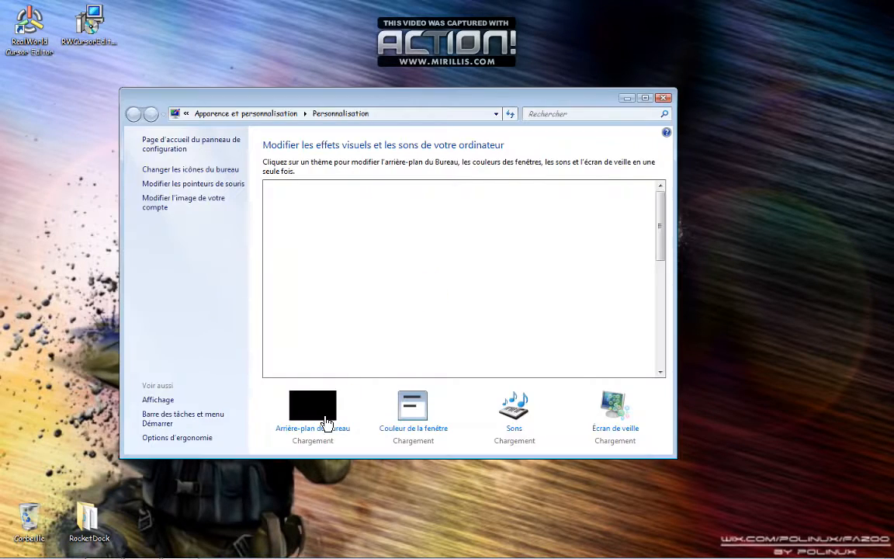
{"action": "left_click", "coordinate": [200, 187]}
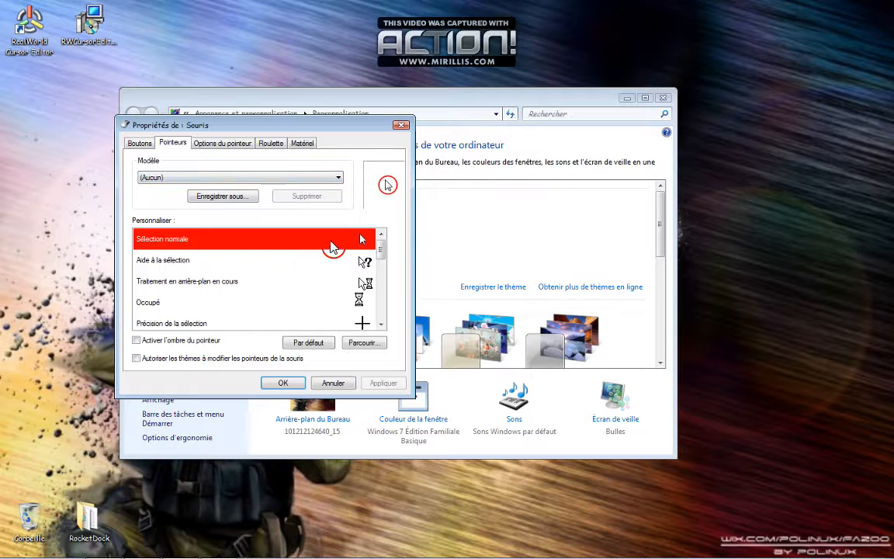
Assign the vidéo 1 cursor from the Cursors folder to the Sélection normale pointer and apply the change
{"action": "double_click", "coordinate": [332, 246]}
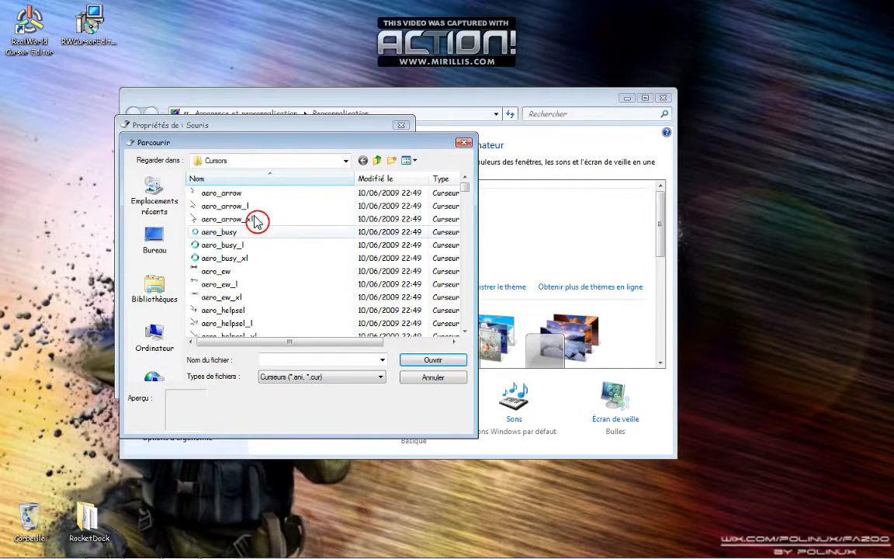
{"action": "left_click_drag", "start_coordinate": [465, 194], "coordinate": [463, 262]}
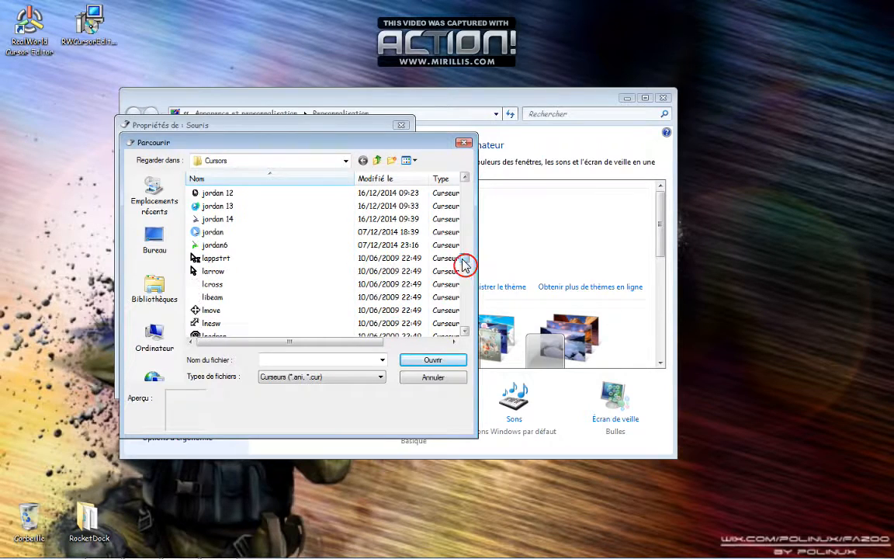
{"action": "scroll", "coordinate": [366, 242], "scroll_direction": "down", "scroll_amount": 6}
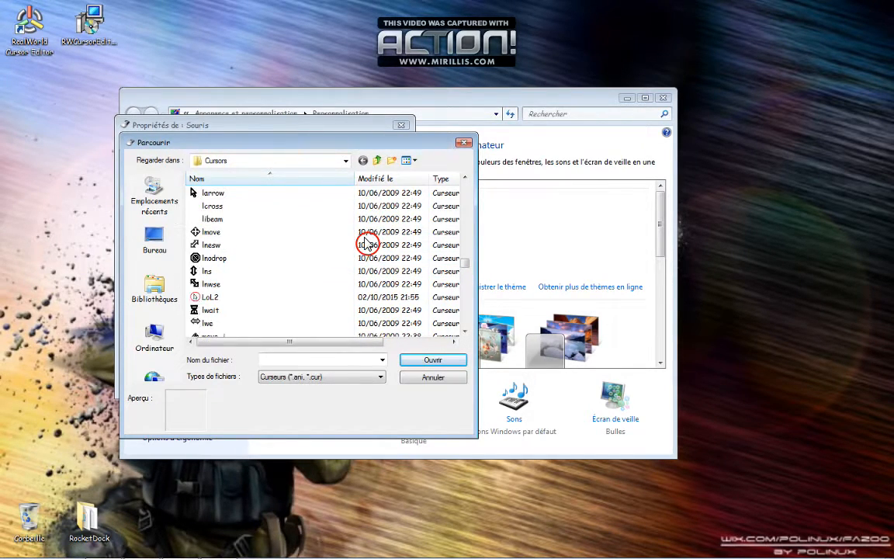
{"action": "scroll", "coordinate": [370, 243], "scroll_direction": "down", "scroll_amount": 12}
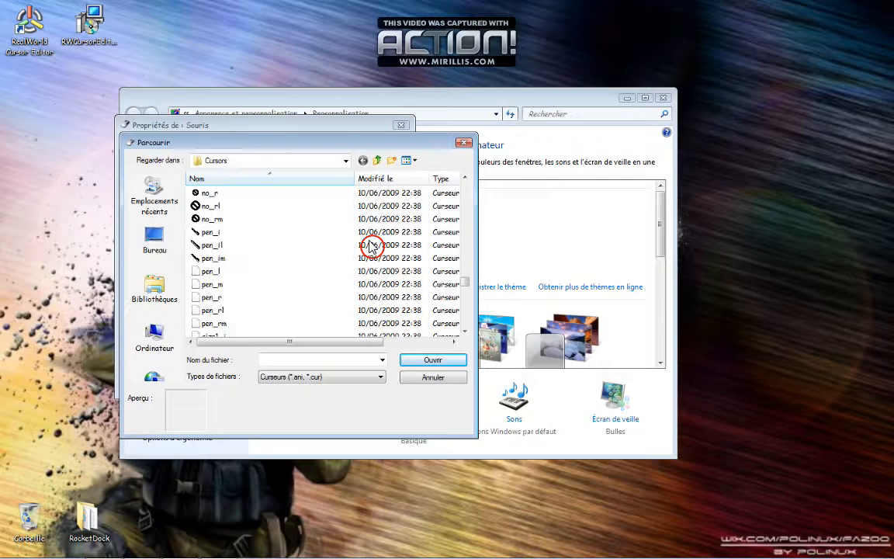
{"action": "scroll", "coordinate": [370, 245], "scroll_direction": "down", "scroll_amount": 12}
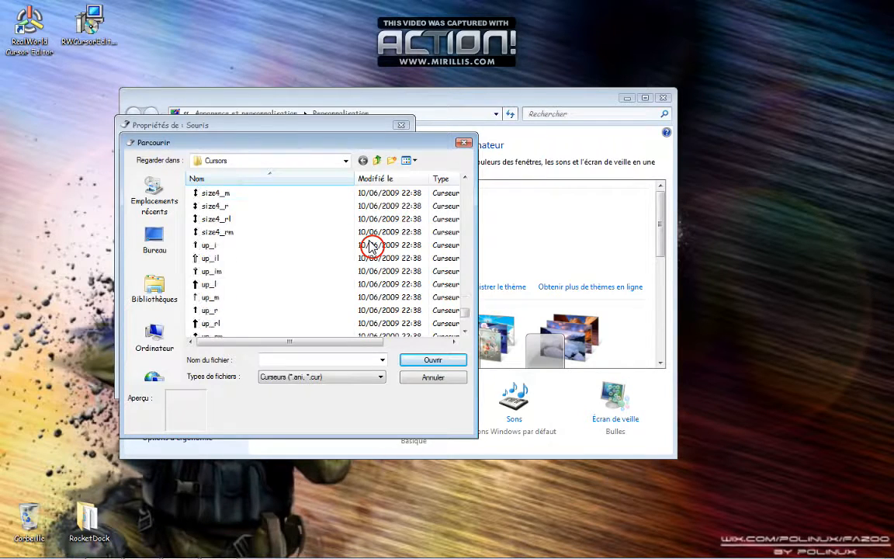
{"action": "scroll", "coordinate": [310, 246], "scroll_direction": "up", "scroll_amount": 1}
{"action": "left_click", "coordinate": [233, 271]}
{"action": "left_click", "coordinate": [427, 361]}
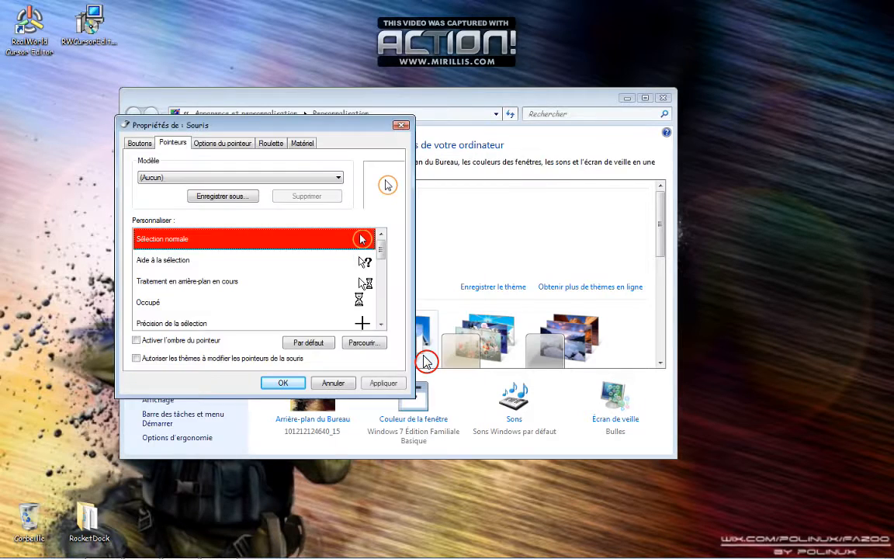
{"action": "left_click", "coordinate": [377, 390]}
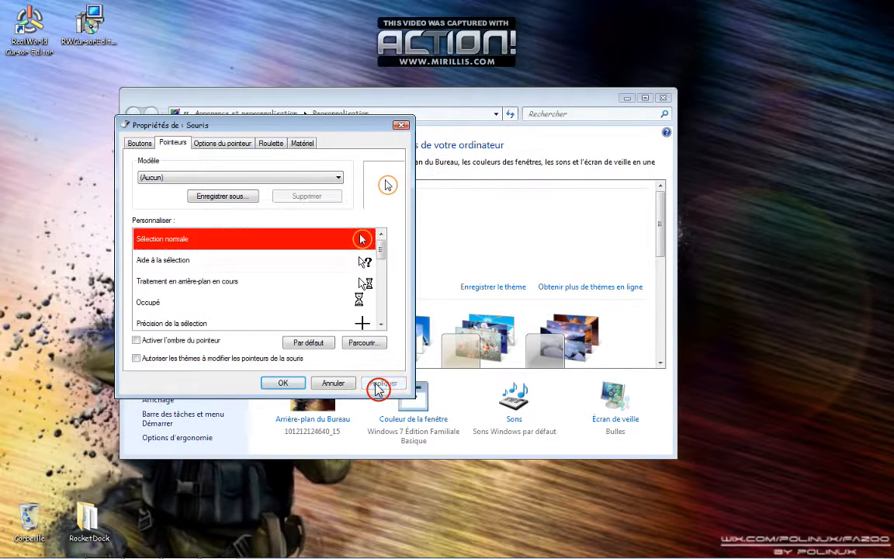
Confirm the mouse properties and close the Personnalisation window
{"action": "left_click_drag", "start_coordinate": [712, 193], "coordinate": [756, 410]}
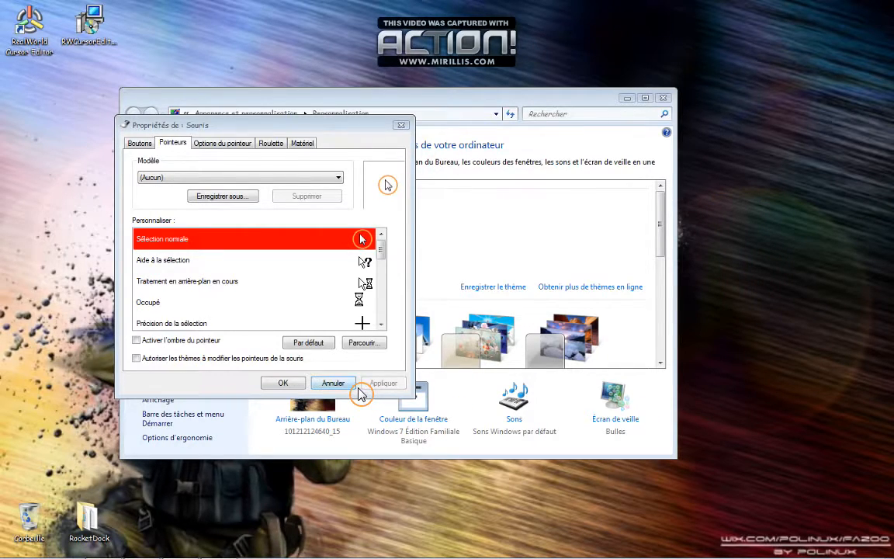
{"action": "left_click", "coordinate": [280, 385]}
{"action": "left_click", "coordinate": [665, 99]}
{"action": "left_click_drag", "start_coordinate": [353, 157], "coordinate": [684, 309]}
{"action": "left_click_drag", "start_coordinate": [313, 165], "coordinate": [698, 311]}
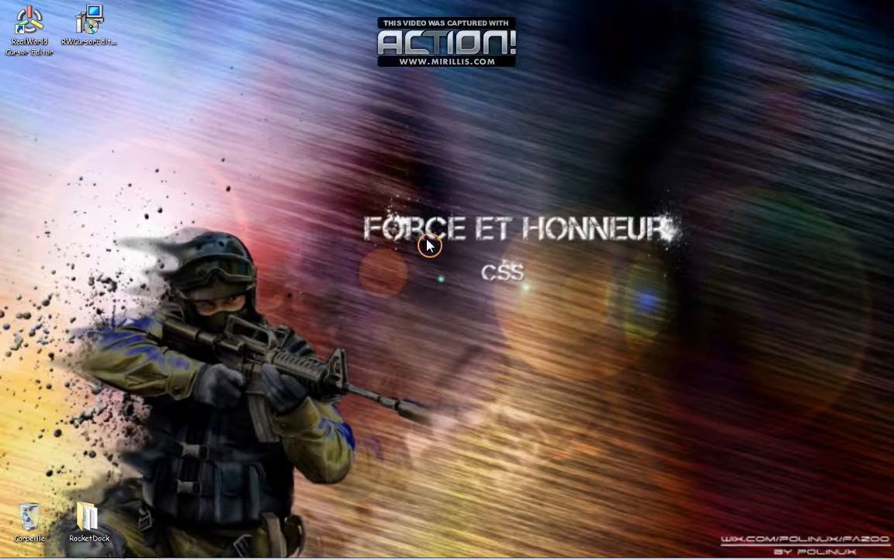
{"action": "left_click_drag", "start_coordinate": [341, 201], "coordinate": [720, 312]}
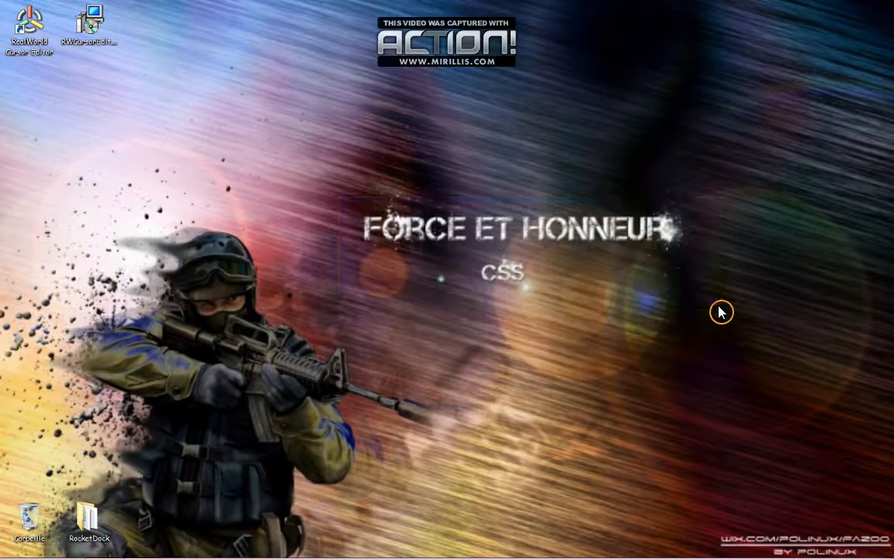
{"action": "left_click_drag", "start_coordinate": [345, 207], "coordinate": [612, 295]}
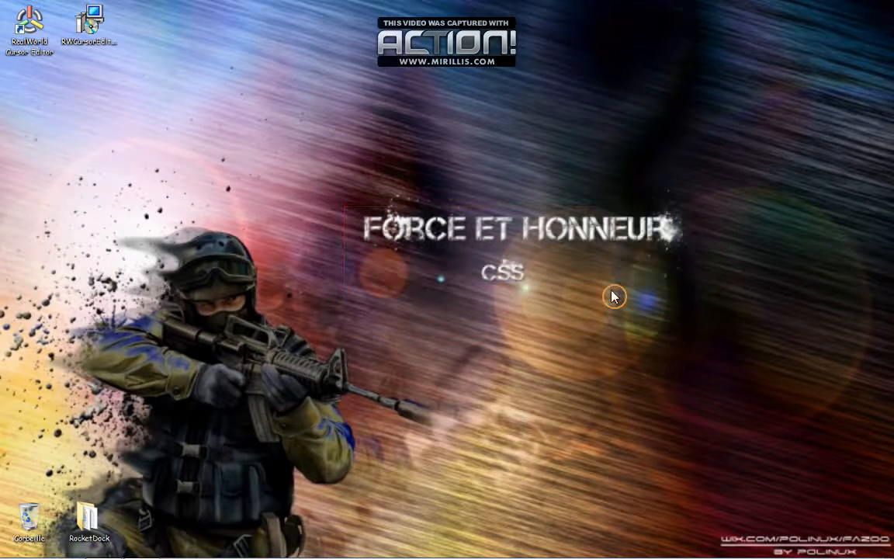
{"action": "left_click_drag", "start_coordinate": [310, 224], "coordinate": [692, 295]}
{"action": "left_click_drag", "start_coordinate": [318, 190], "coordinate": [726, 310]}
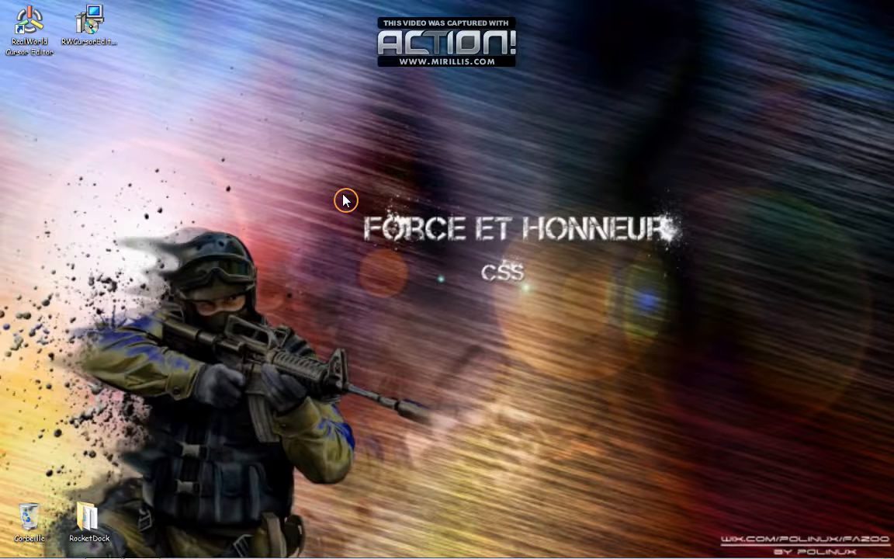
{"action": "left_click_drag", "start_coordinate": [339, 200], "coordinate": [691, 291]}
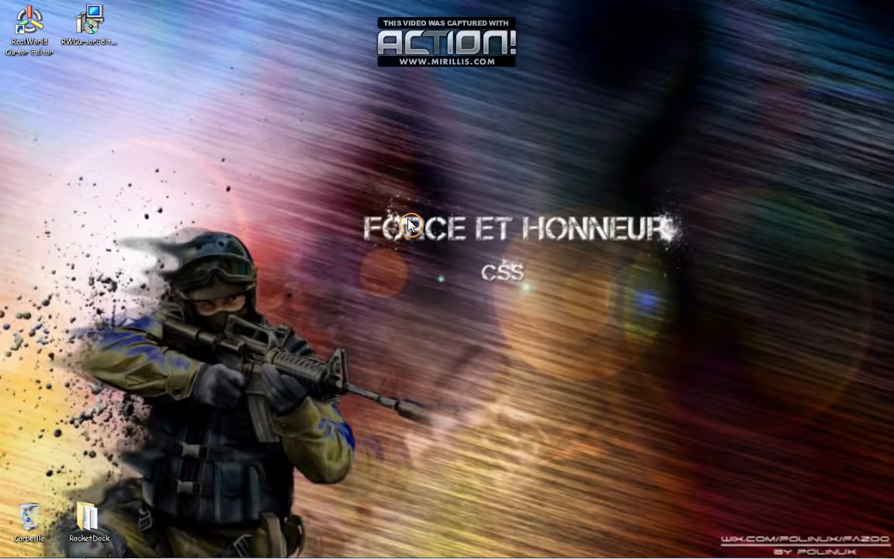
Bring up the desktop personalisation settings and close them again
{"action": "right_click", "coordinate": [401, 173]}
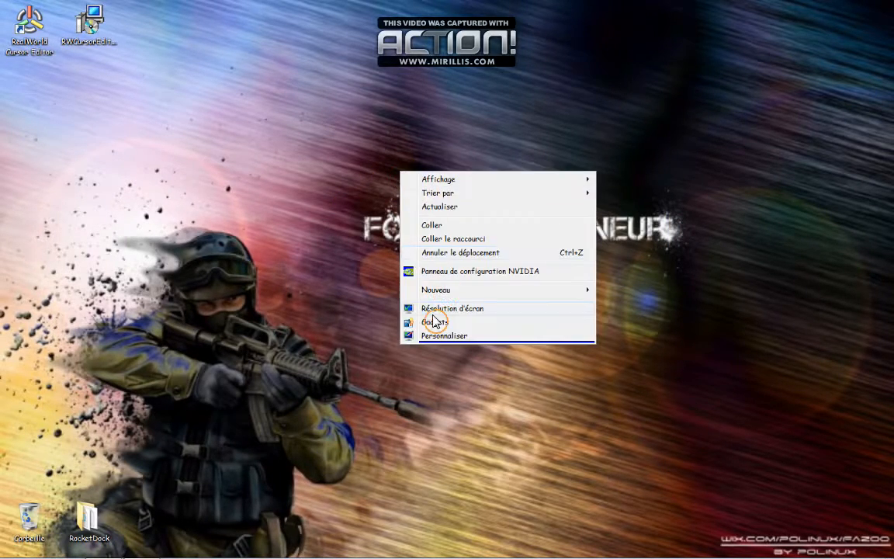
{"action": "left_click", "coordinate": [466, 339]}
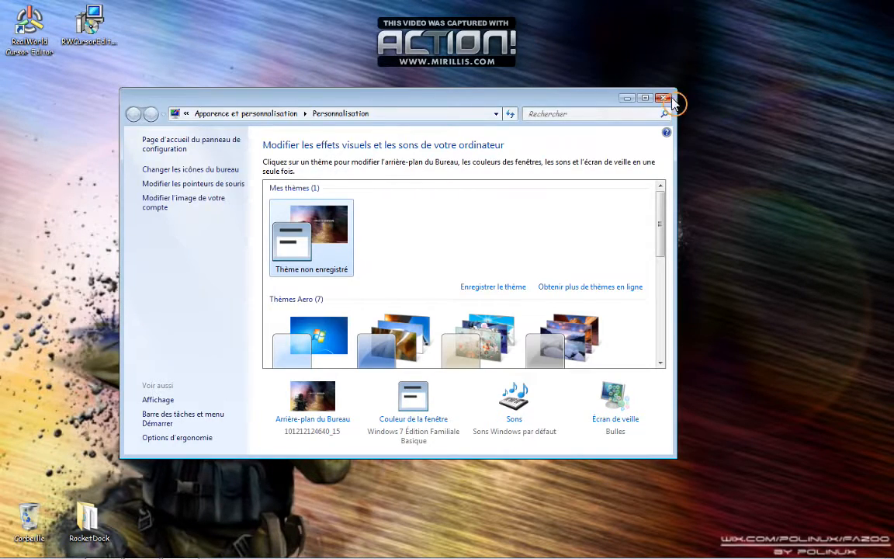
{"action": "left_click", "coordinate": [664, 99]}
Search the computer for "souris", open the mouse properties and show the pointer scheme settings
{"action": "left_click", "coordinate": [17, 546]}
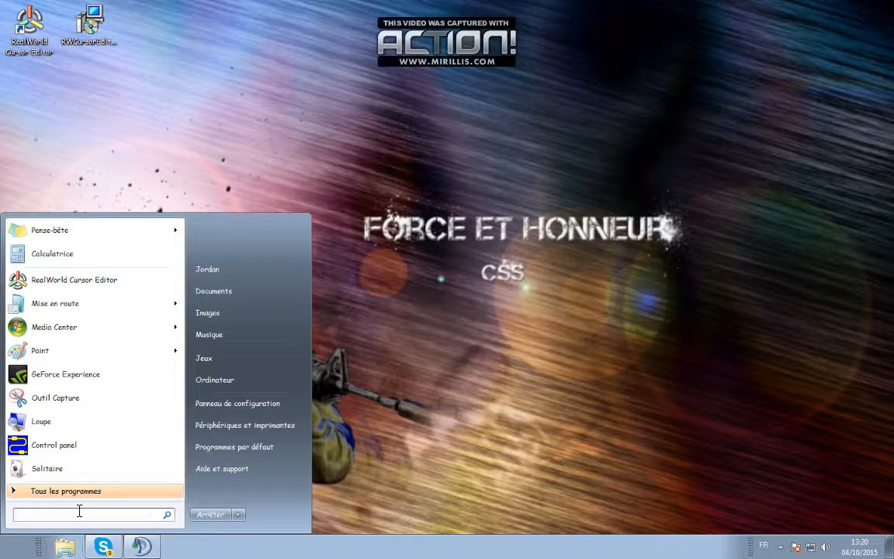
{"action": "type", "text": "si"}
{"action": "type", "text": "uri"}
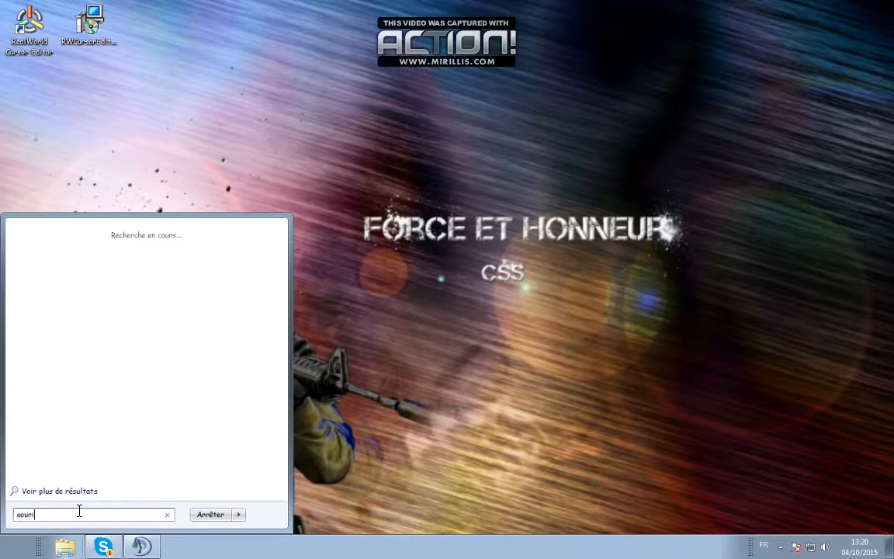
{"action": "type", "text": "s"}
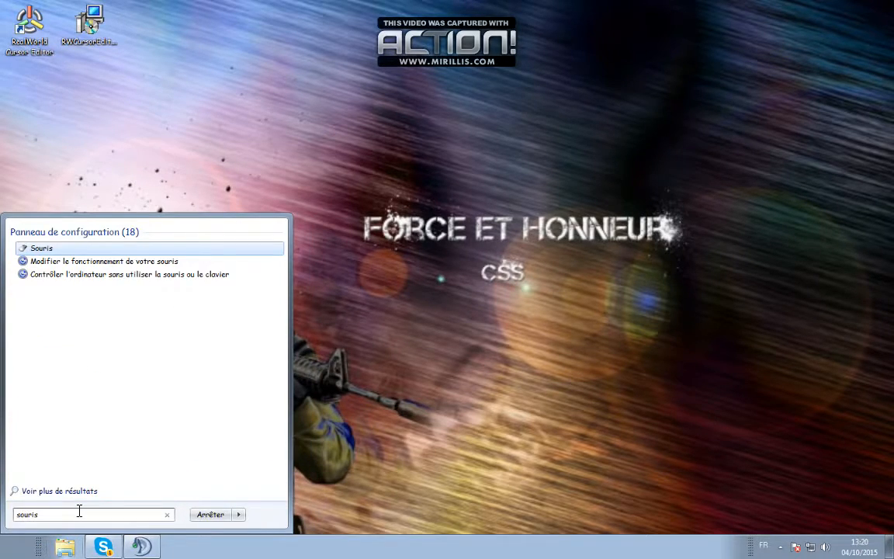
{"action": "left_click", "coordinate": [62, 249]}
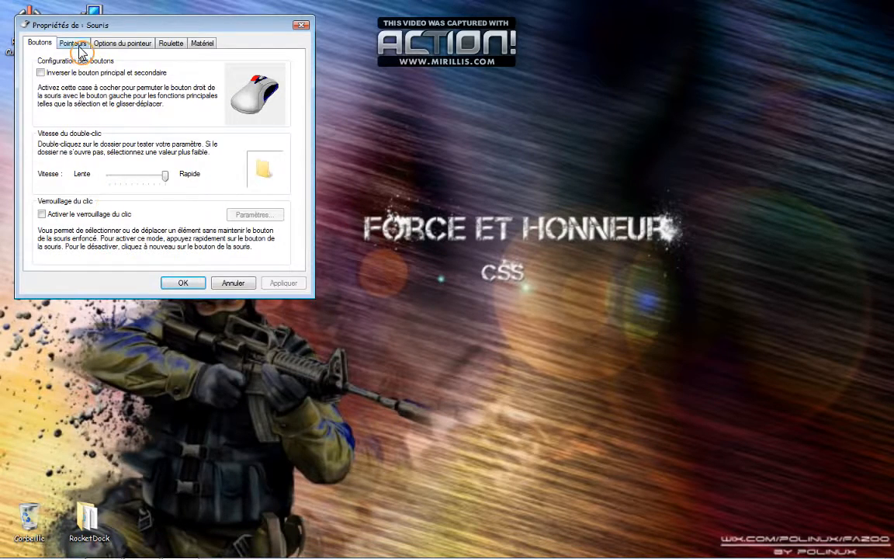
{"action": "left_click", "coordinate": [74, 45]}
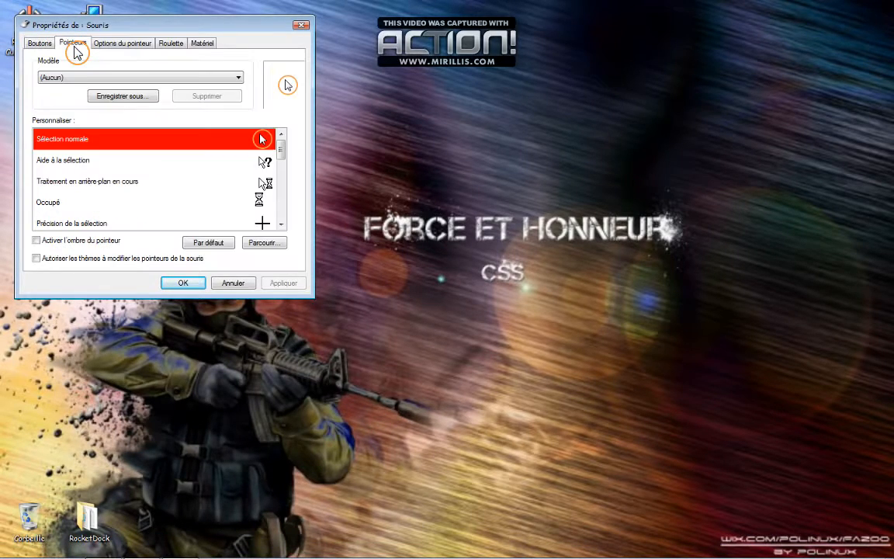
Try out the display of mouse trails in the pointer options, with the trail length shortened towards Court
{"action": "left_click", "coordinate": [117, 44]}
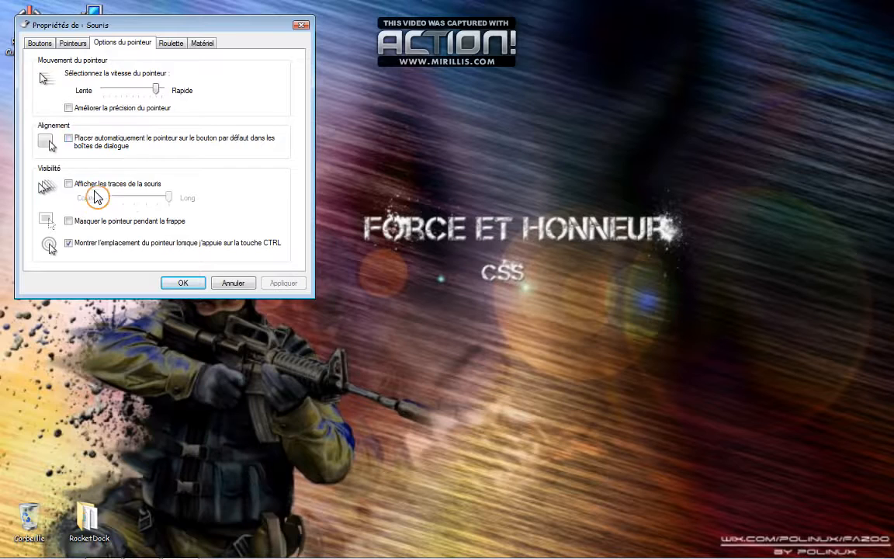
{"action": "left_click", "coordinate": [69, 185]}
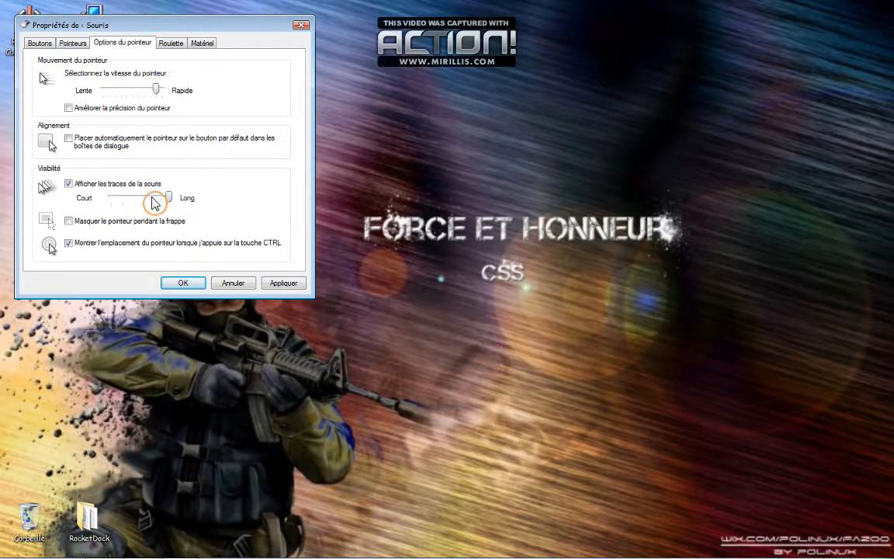
{"action": "left_click_drag", "start_coordinate": [172, 200], "coordinate": [119, 202]}
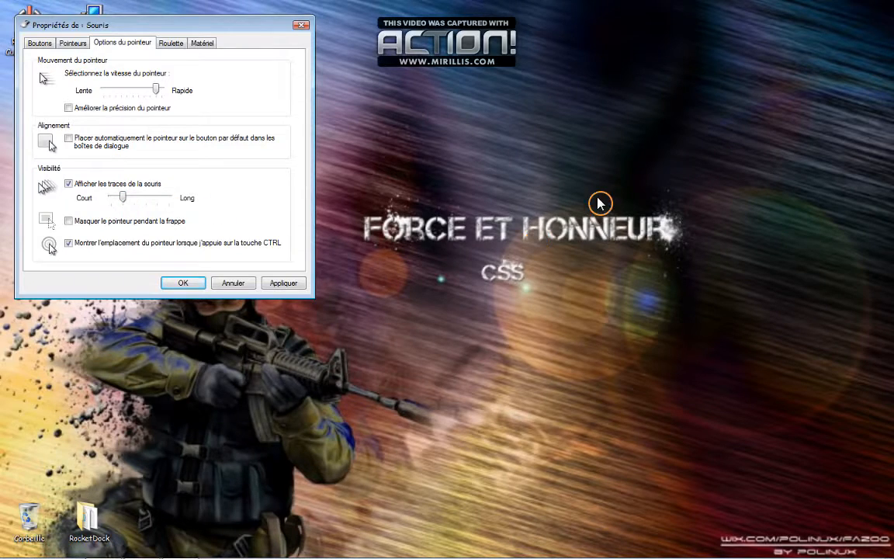
{"action": "left_click", "coordinate": [526, 159]}
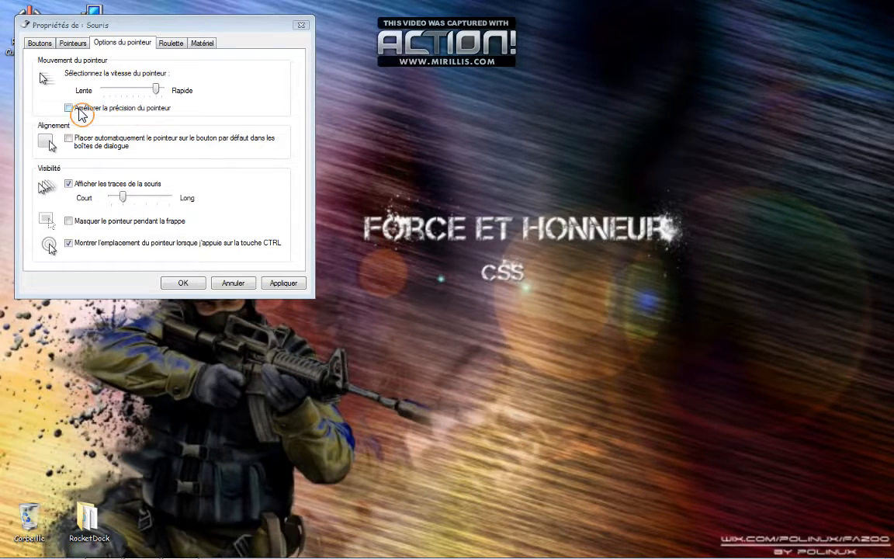
Look through the wheel, pointer, button and hardware settings of the mouse, and close the properties without applying
{"action": "left_click", "coordinate": [175, 47]}
{"action": "left_click", "coordinate": [62, 45]}
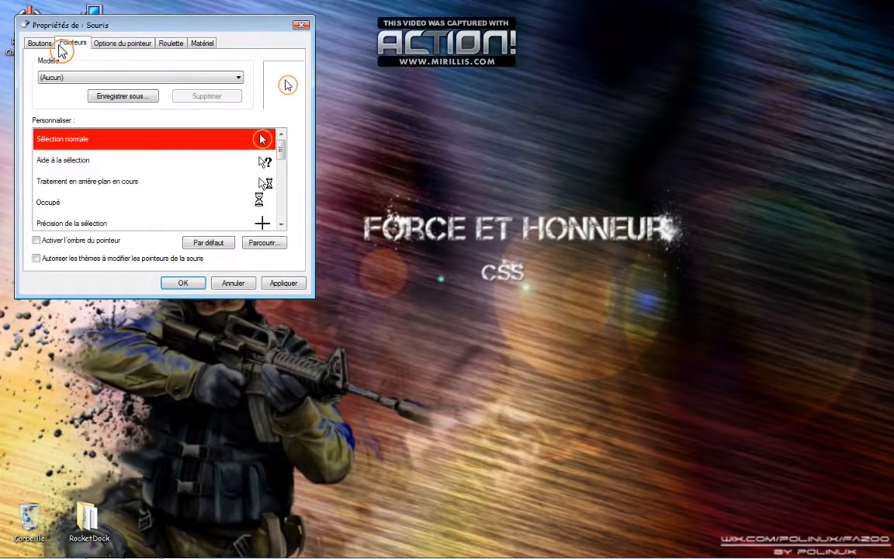
{"action": "left_click", "coordinate": [41, 45]}
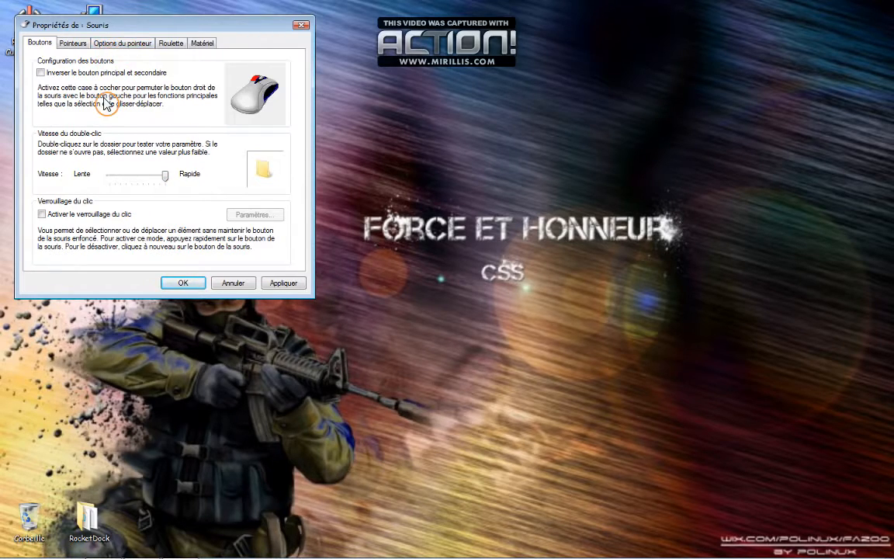
{"action": "left_click", "coordinate": [167, 46]}
{"action": "left_click", "coordinate": [201, 44]}
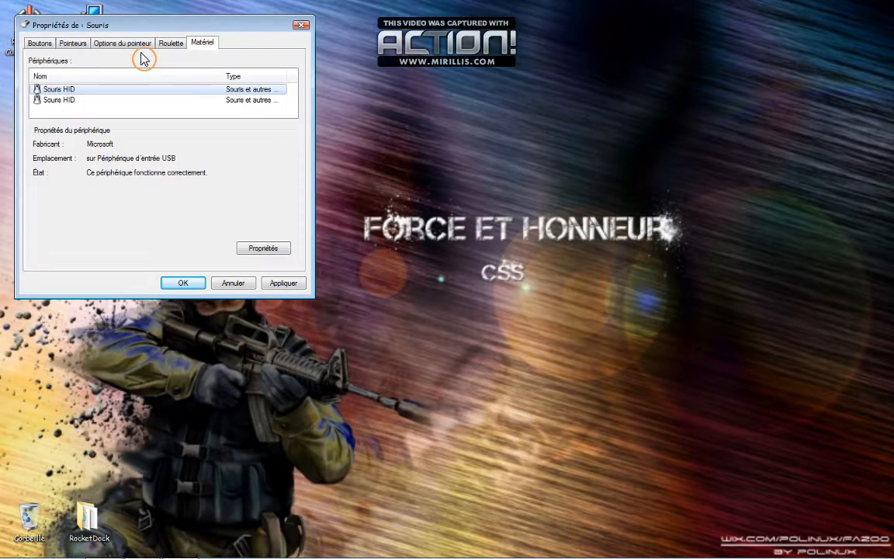
{"action": "left_click", "coordinate": [83, 49]}
{"action": "left_click", "coordinate": [44, 44]}
{"action": "left_click", "coordinate": [118, 44]}
{"action": "left_click", "coordinate": [175, 46]}
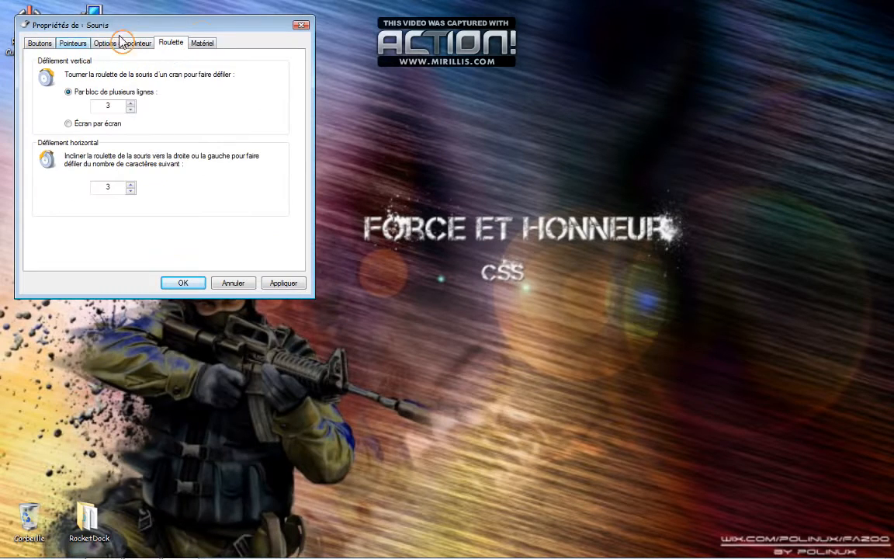
{"action": "left_click", "coordinate": [301, 25]}
{"action": "left_click_drag", "start_coordinate": [364, 116], "coordinate": [667, 342]}
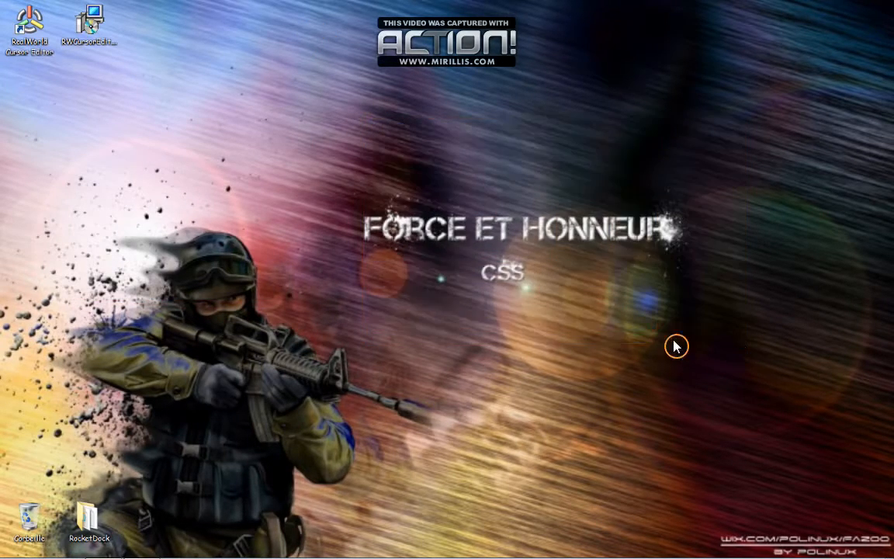
{"action": "left_click_drag", "start_coordinate": [333, 203], "coordinate": [692, 300]}
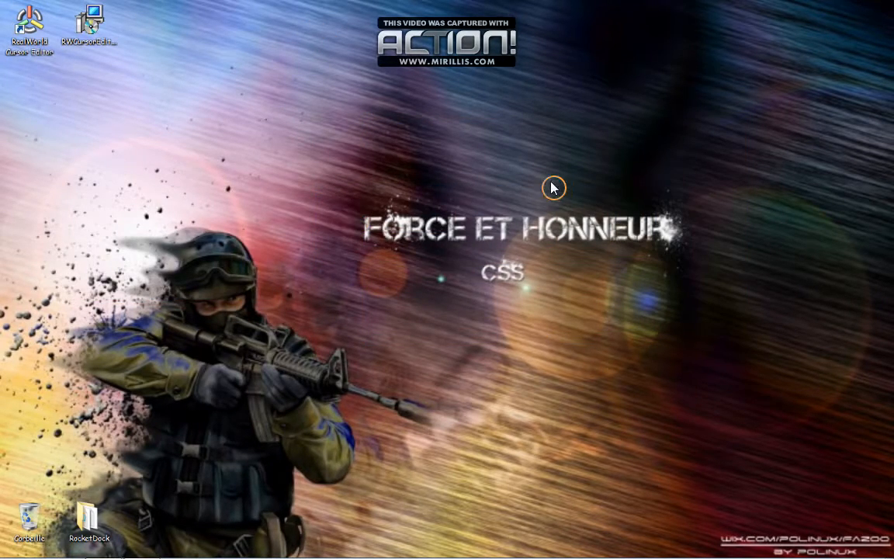
{"action": "left_click_drag", "start_coordinate": [345, 192], "coordinate": [688, 301]}
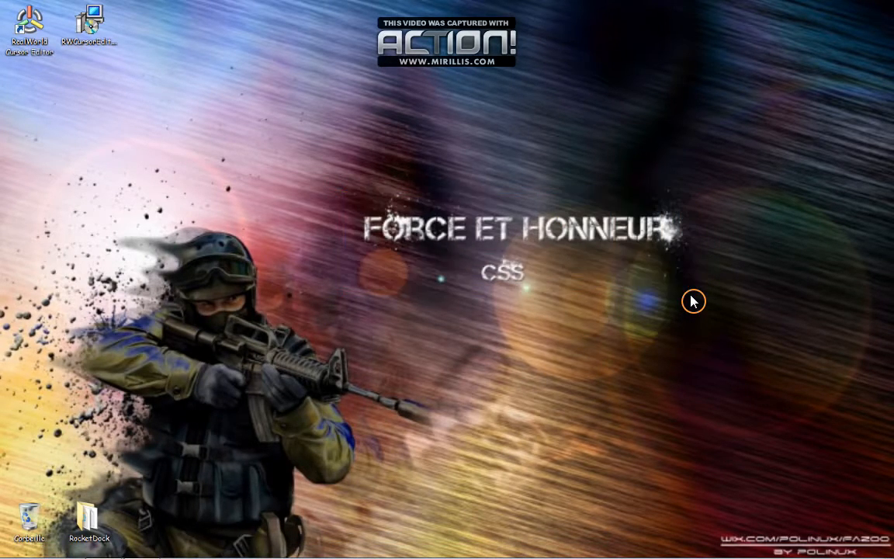
{"action": "left_click_drag", "start_coordinate": [338, 201], "coordinate": [689, 290]}
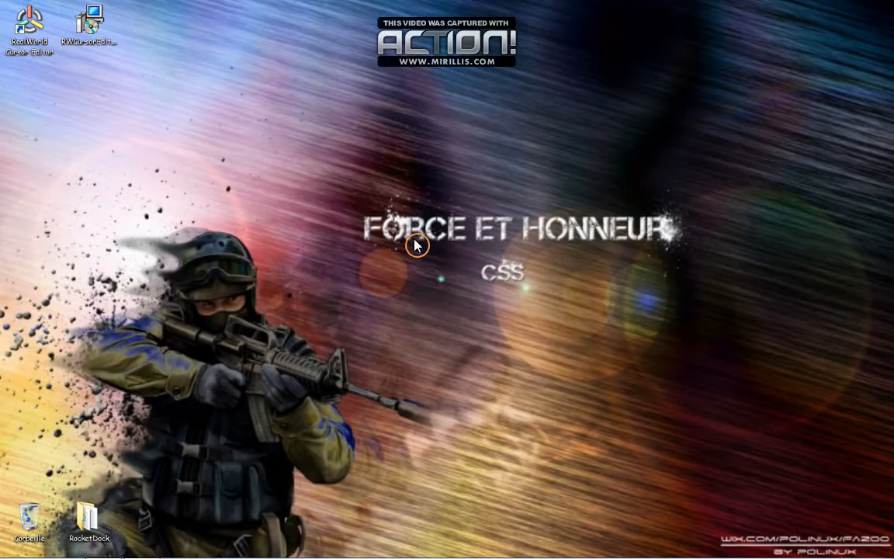
{"action": "left_click_drag", "start_coordinate": [364, 216], "coordinate": [687, 313]}
{"action": "mouse_move", "coordinate": [134, 548]}
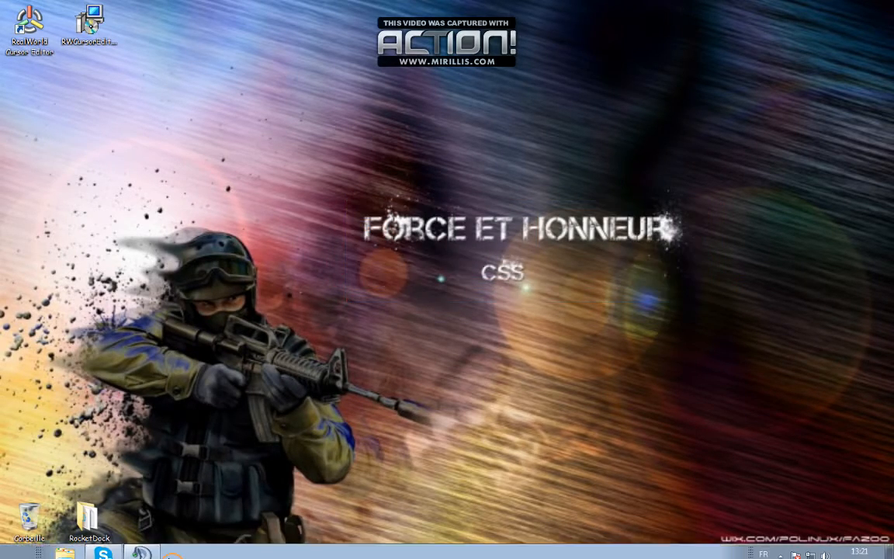